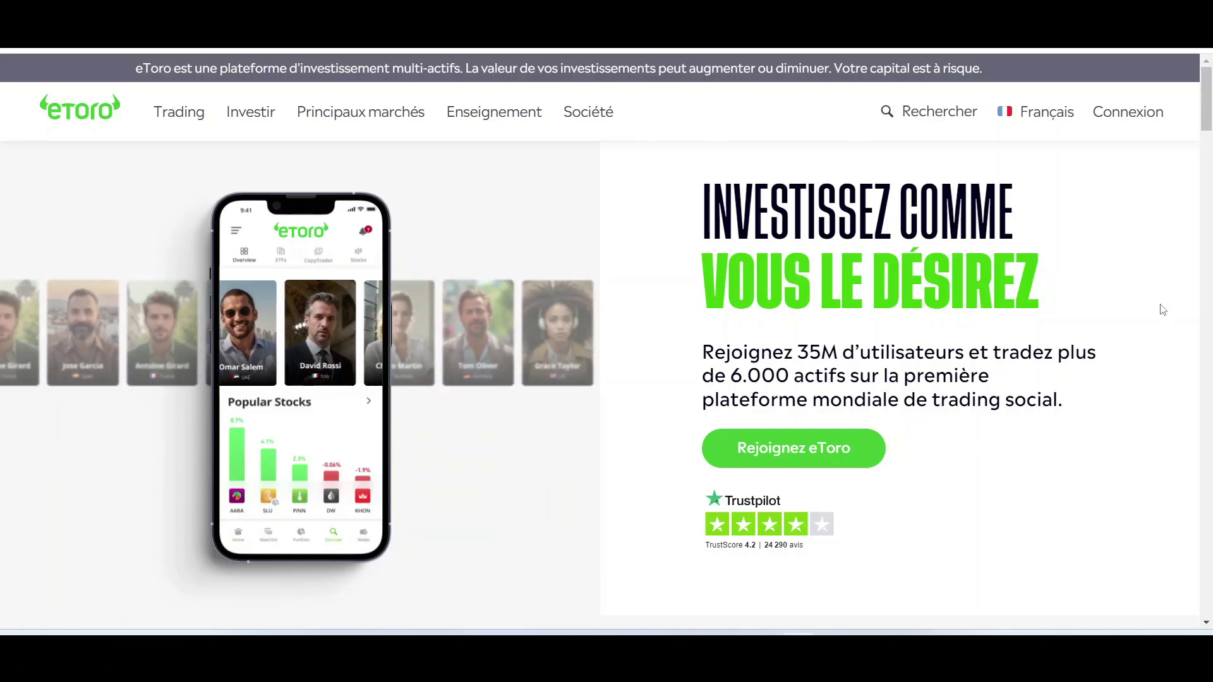
# Step: Create a new eToro account from the completed sign-up form and postpone the e-mail verification
pyautogui.click(784, 456)
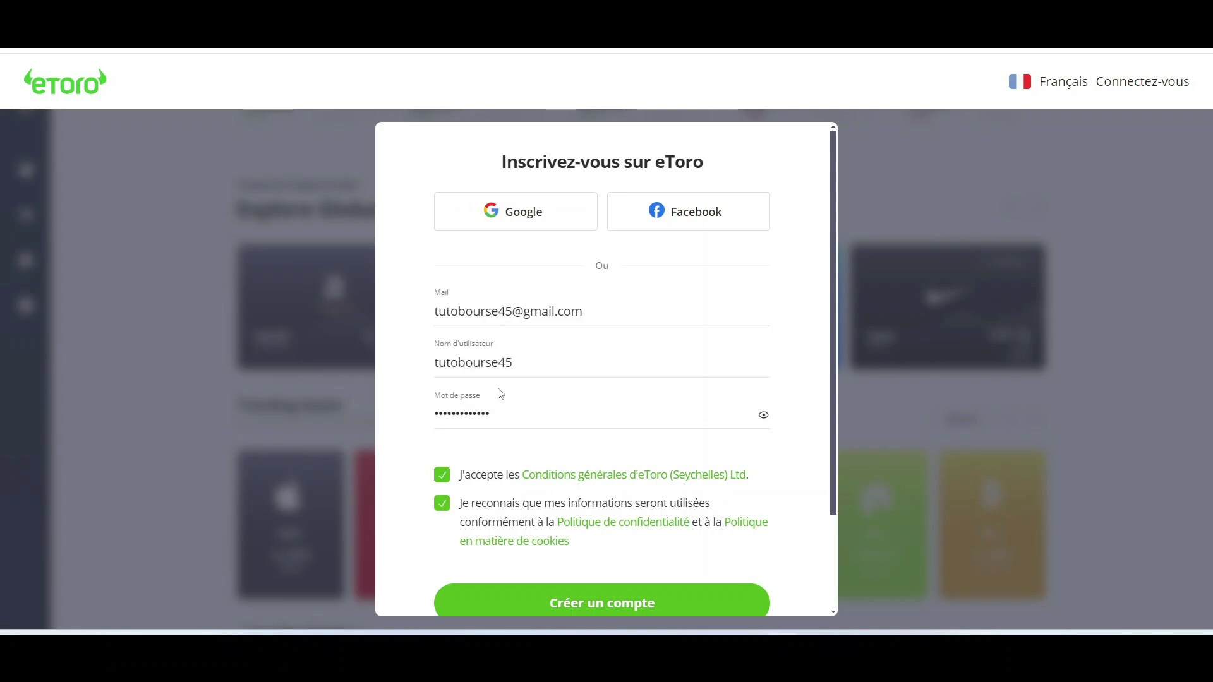
pyautogui.scroll(-2, 531, 417)
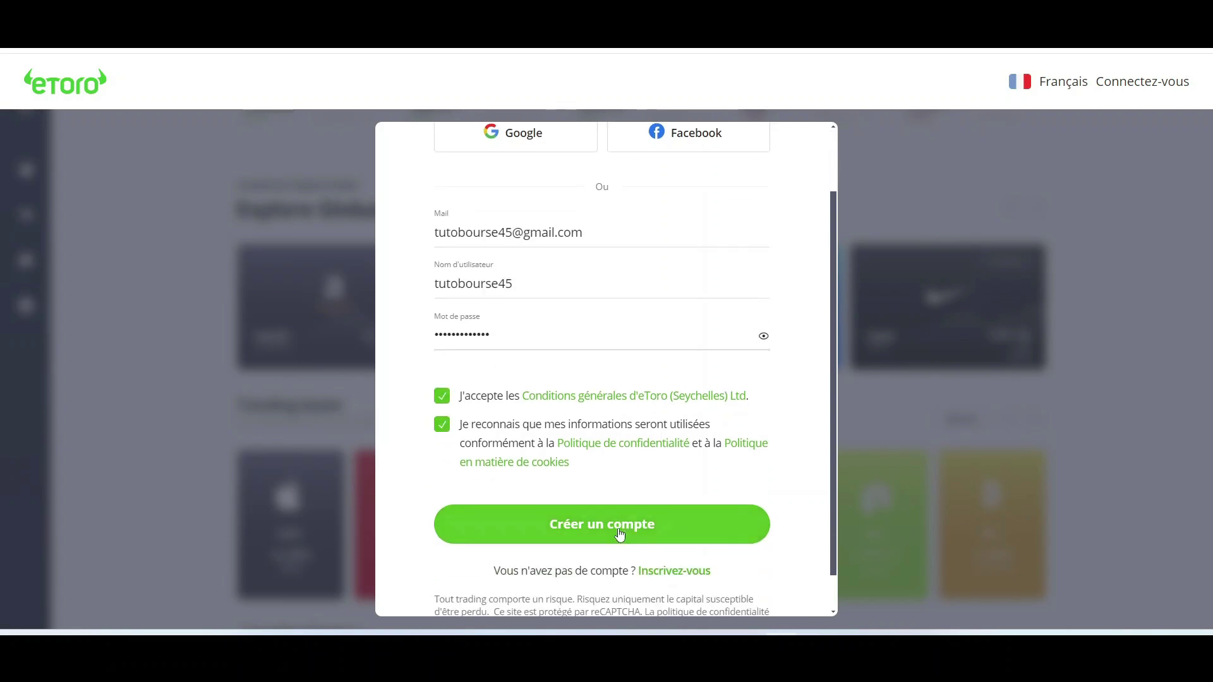
pyautogui.click(620, 536)
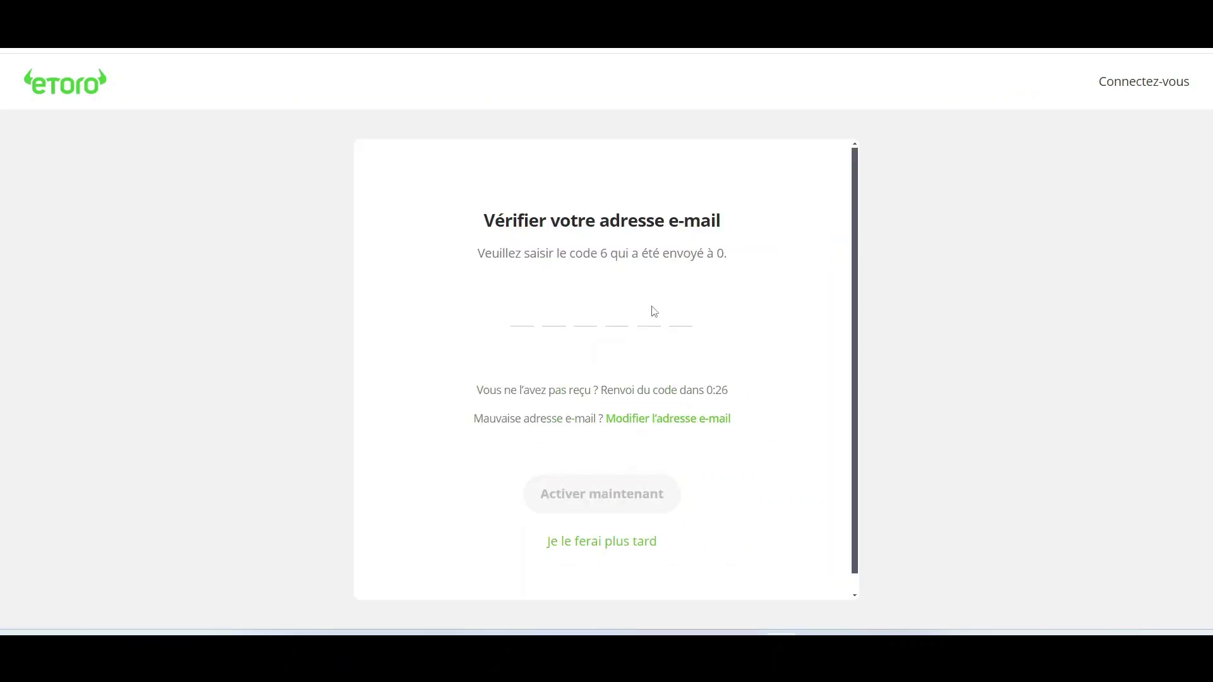
pyautogui.click(582, 546)
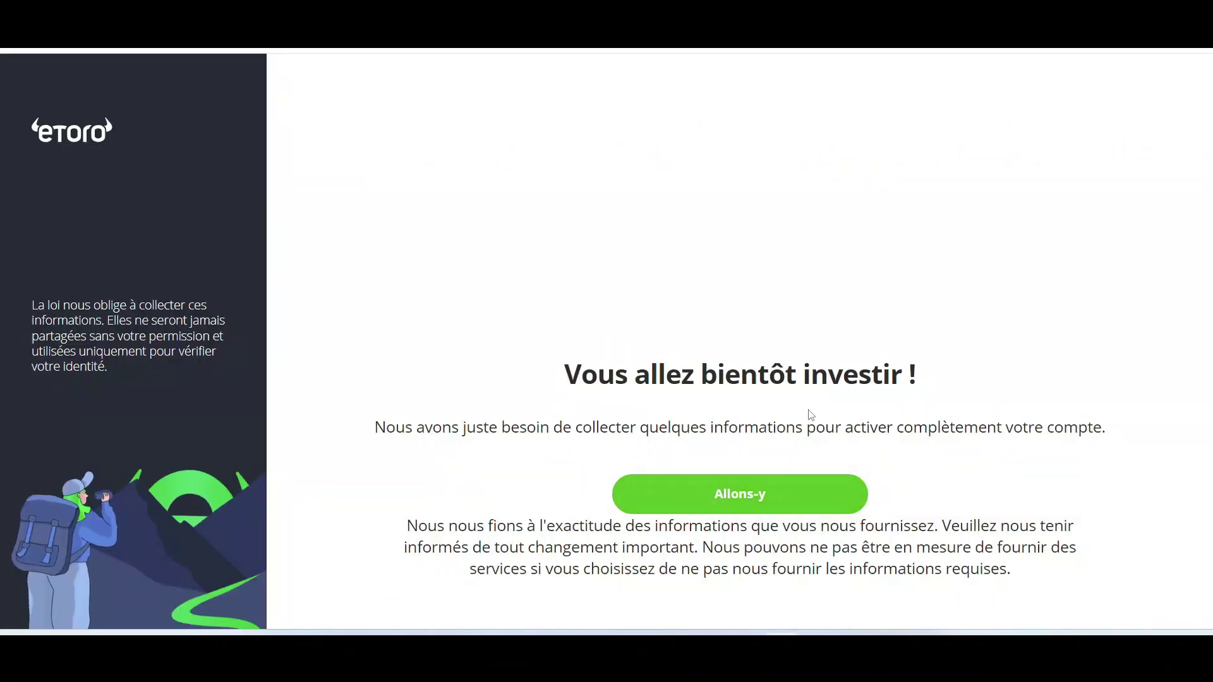
# Step: Open the profile questionnaire, review its legal name, gender and birth date questions, and quit the session without filling them in
pyautogui.click(772, 493)
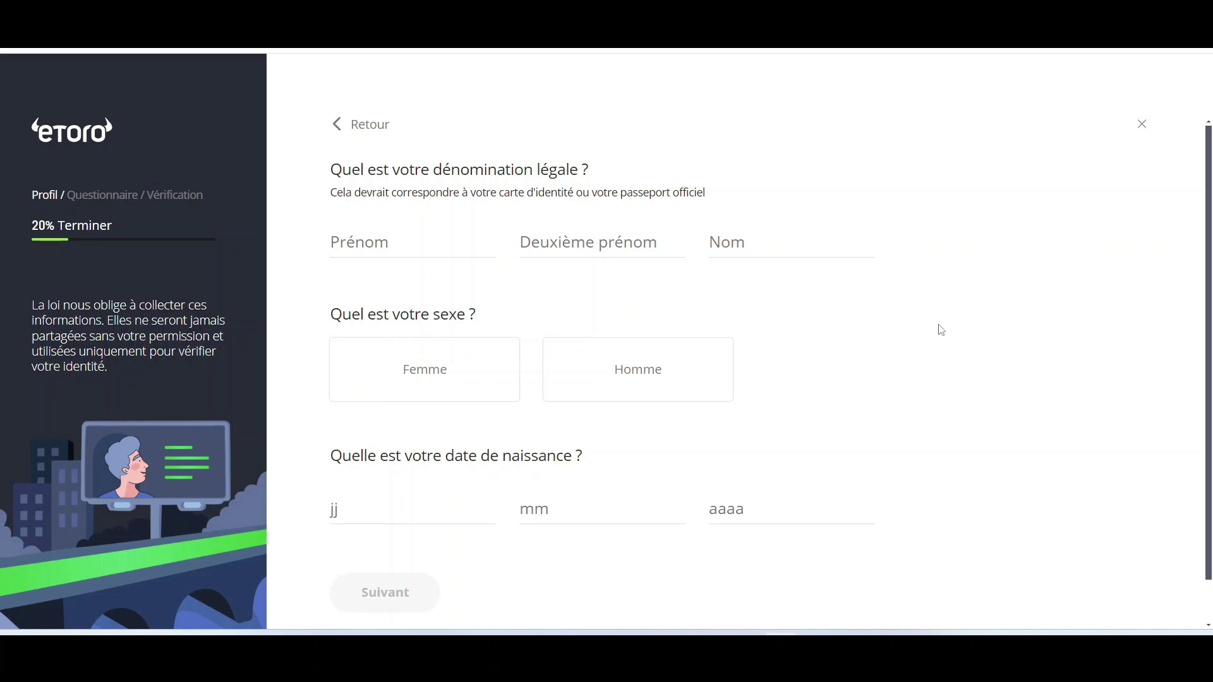
pyautogui.scroll(-1, 581, 566)
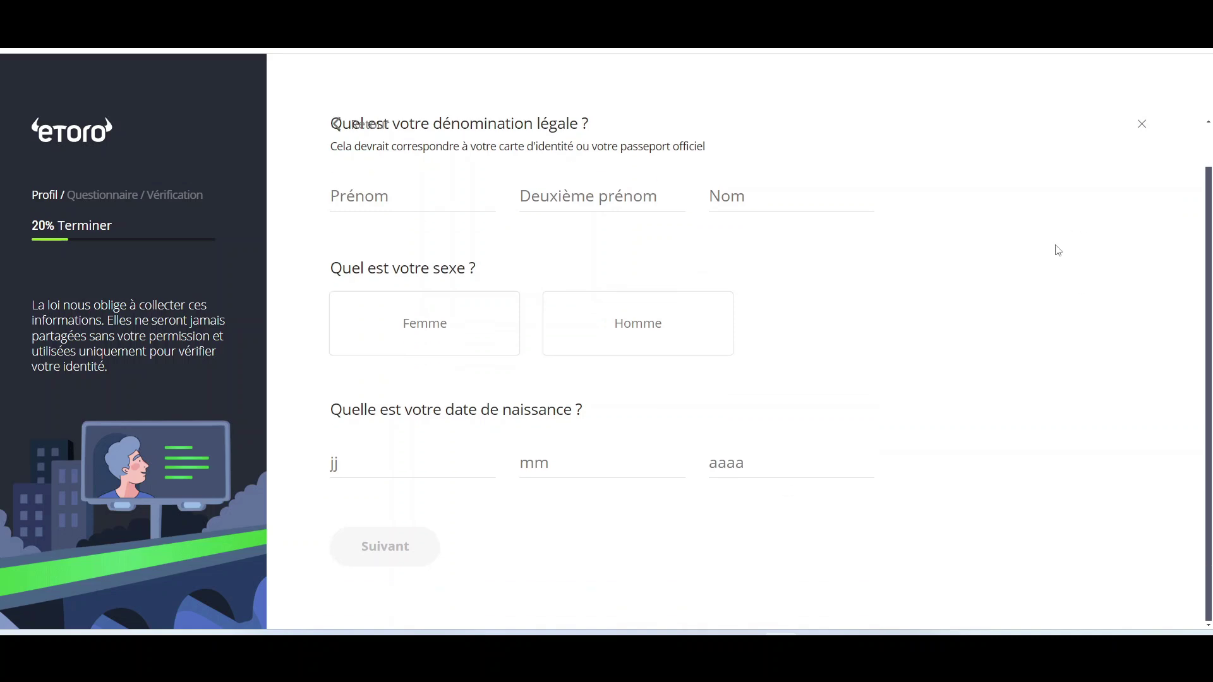
pyautogui.scroll(1, 1090, 221)
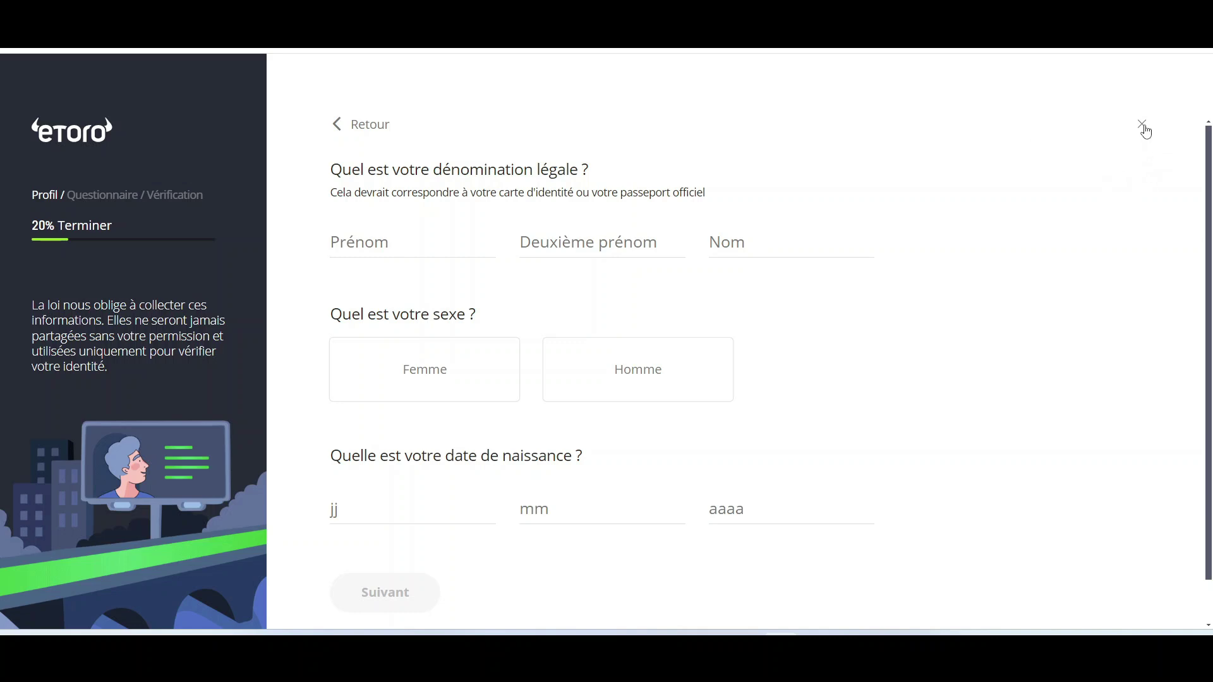
pyautogui.click(1145, 131)
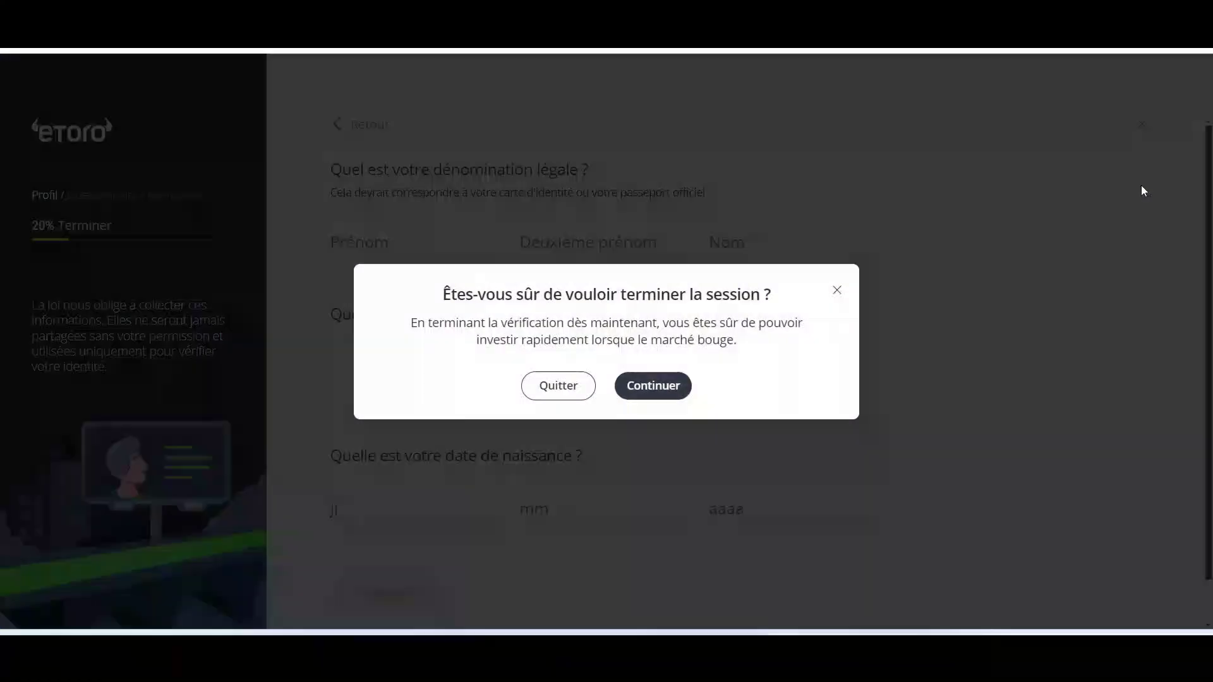
pyautogui.click(587, 399)
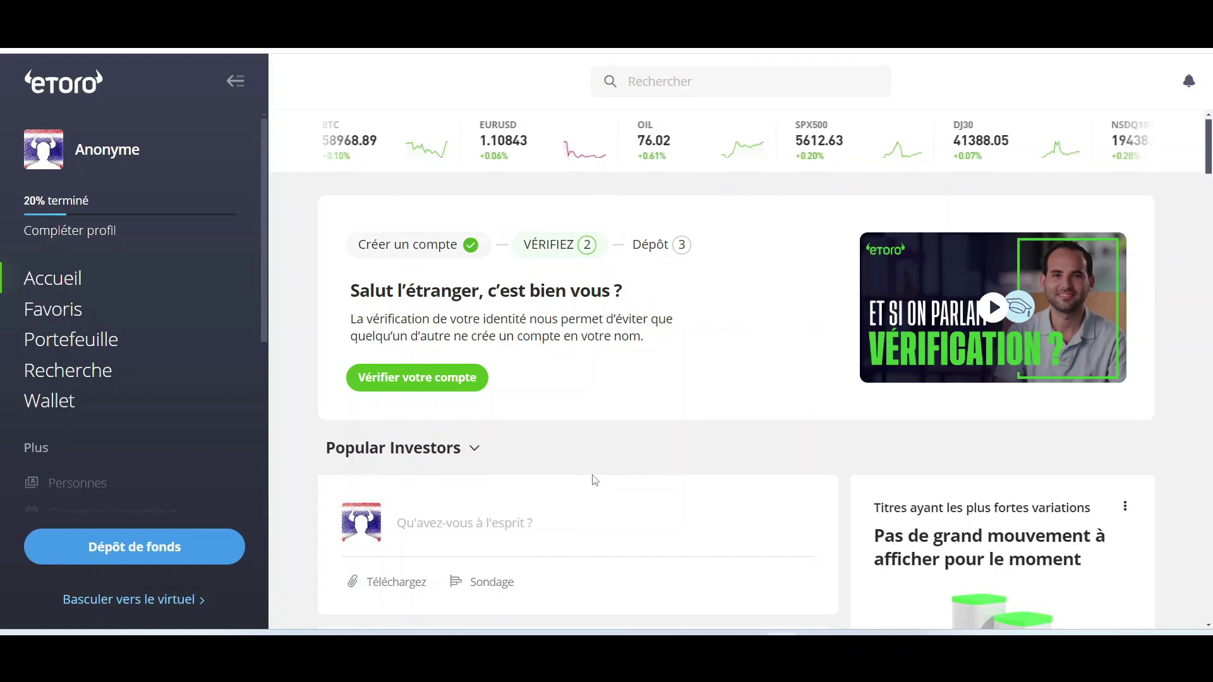
# Step: Examine the home feed, including the account verification steps, the Popular Investors posts and the side boxes on market movers and CopyTrader
pyautogui.scroll(-15, 594, 480)
pyautogui.scroll(-4, 602, 462)
pyautogui.scroll(20, 836, 381)
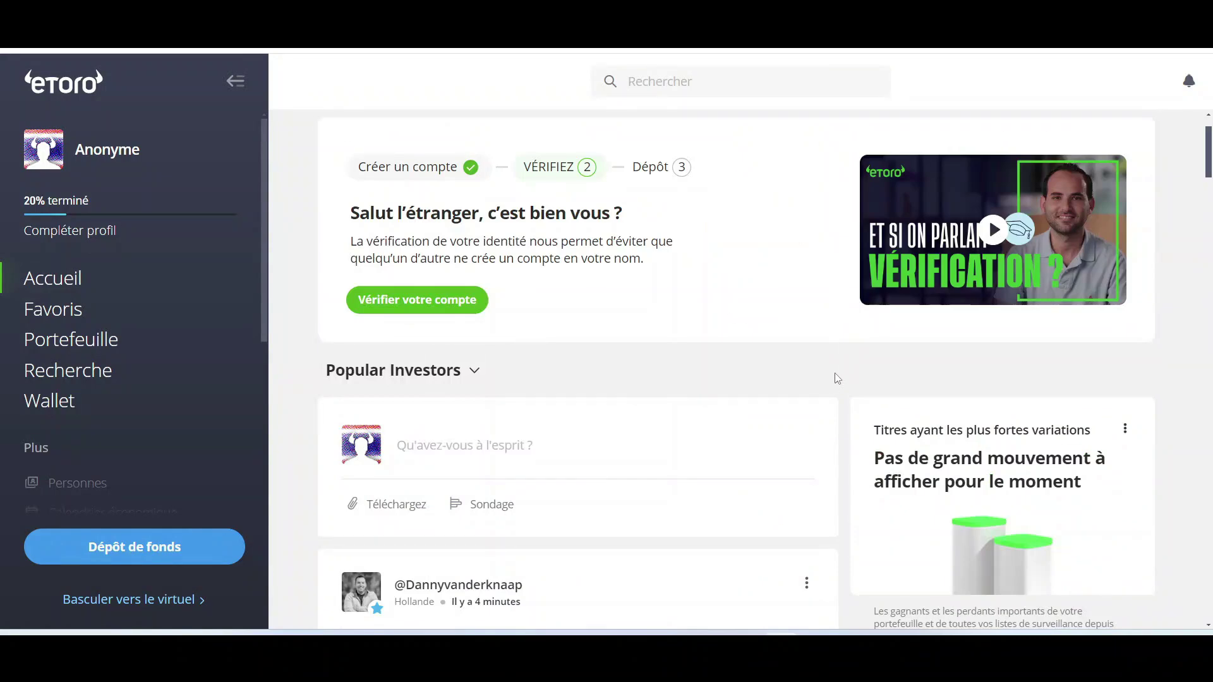
pyautogui.scroll(-1, 837, 377)
pyautogui.scroll(2, 720, 351)
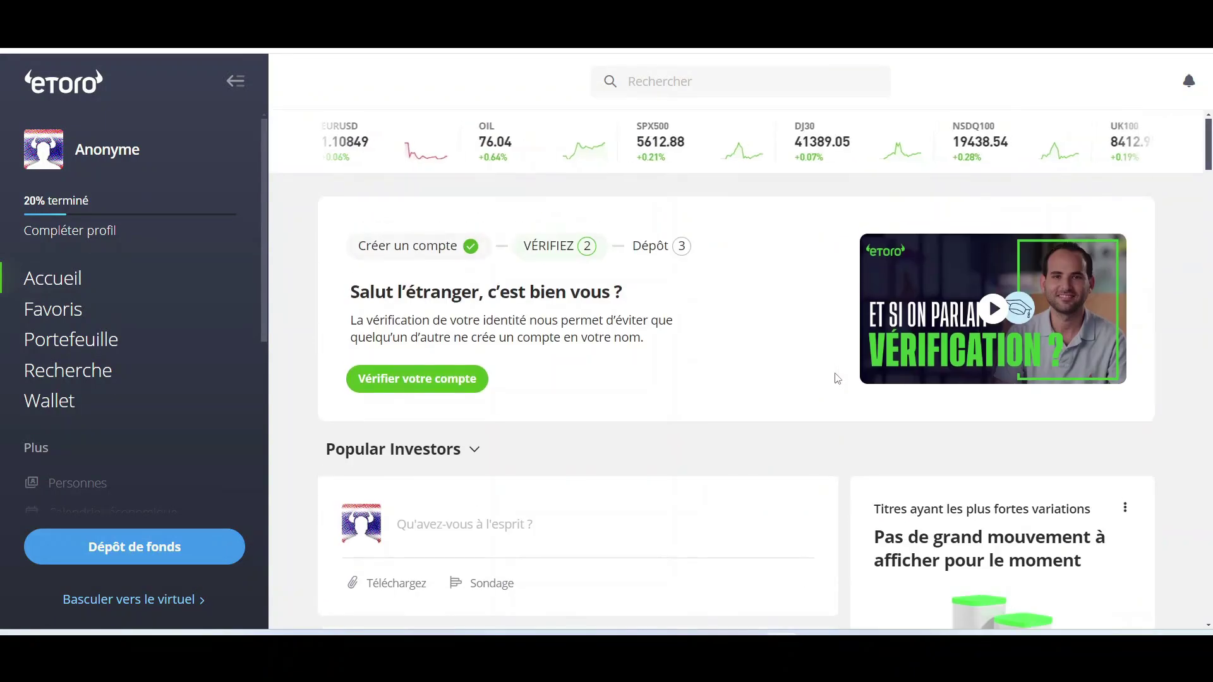
pyautogui.scroll(-2, 604, 324)
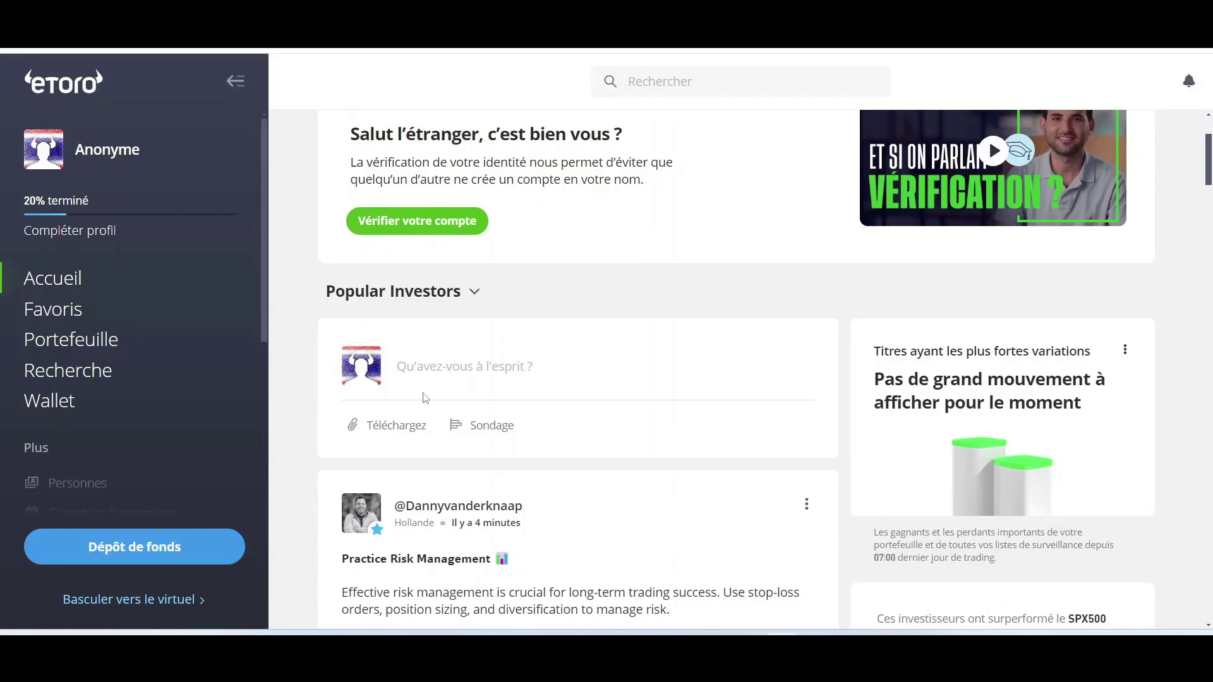
pyautogui.scroll(-4, 467, 424)
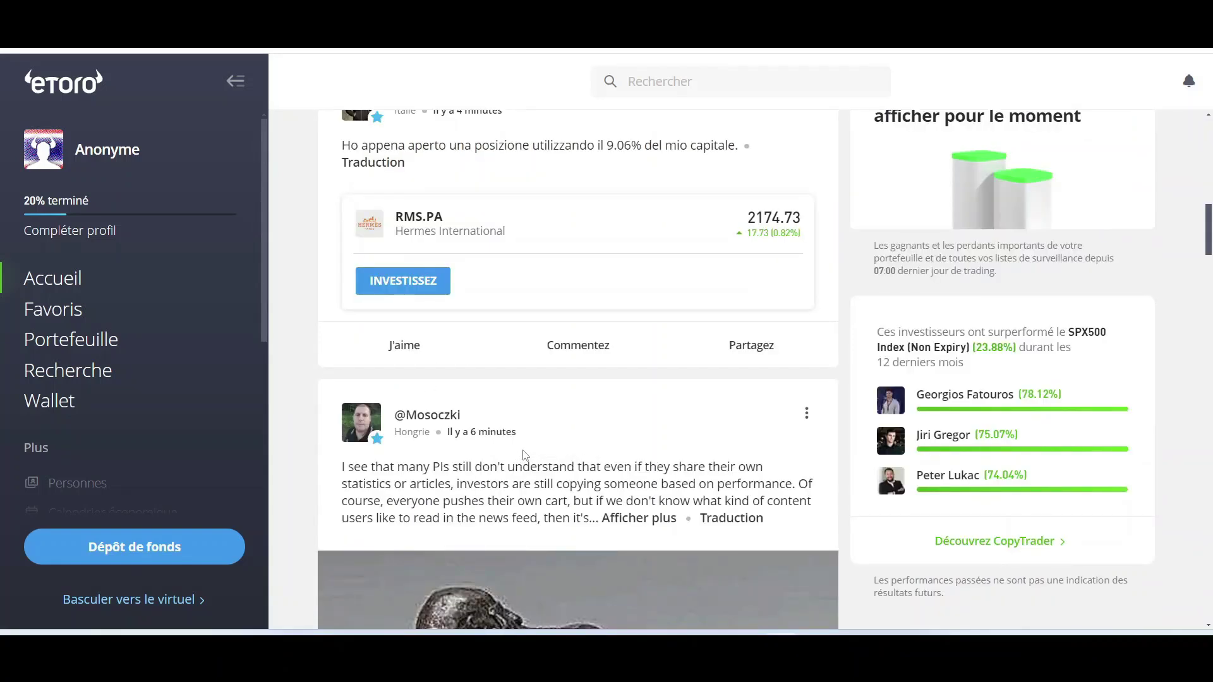
pyautogui.scroll(6, 532, 446)
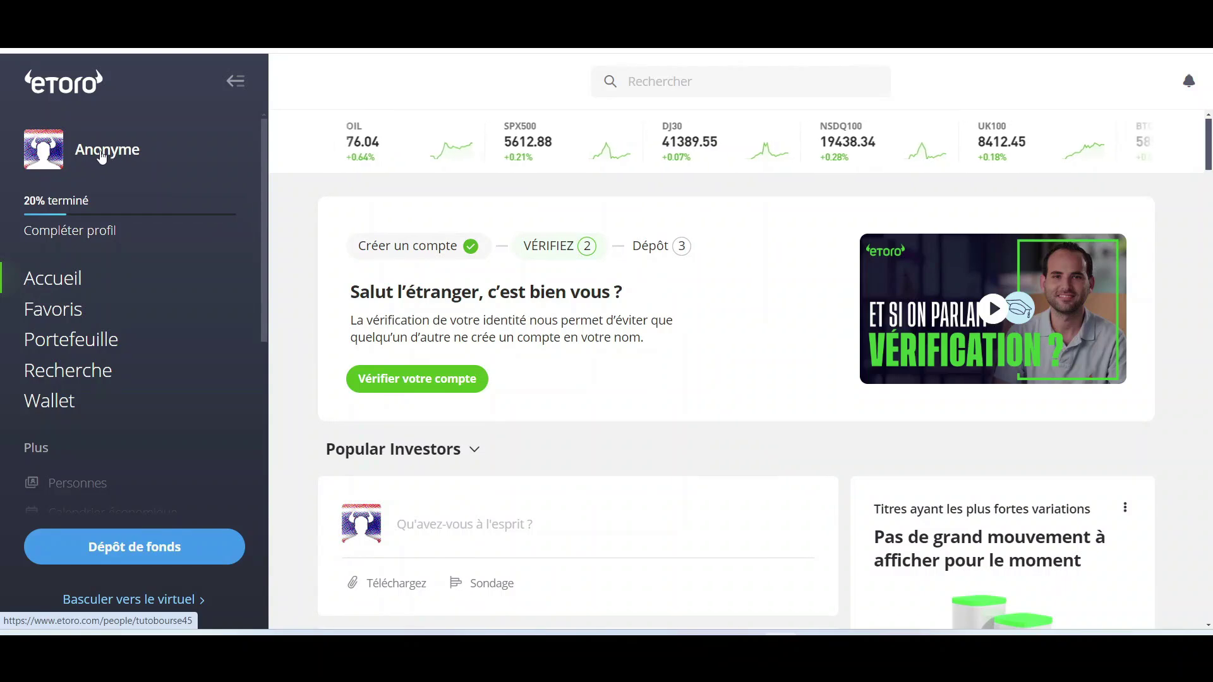
# Step: Open the account's own profile, dismiss the biography prompt, and review the Aperçu and Statistiques sections
pyautogui.click(110, 157)
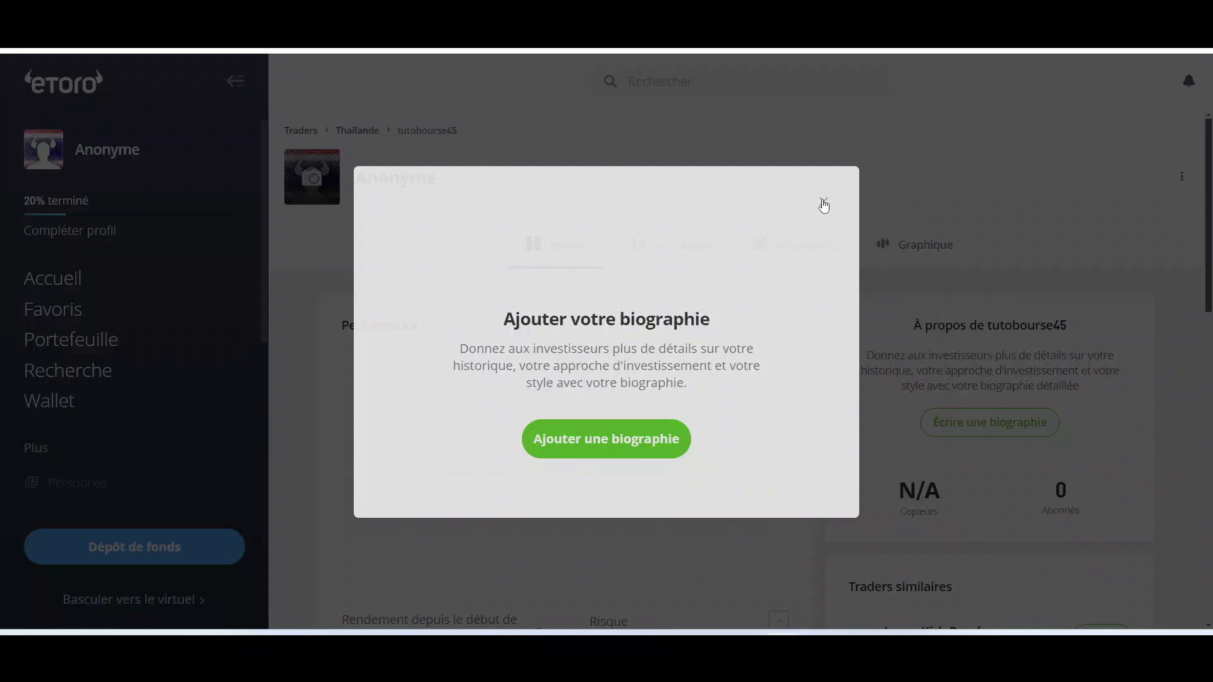
pyautogui.click(824, 202)
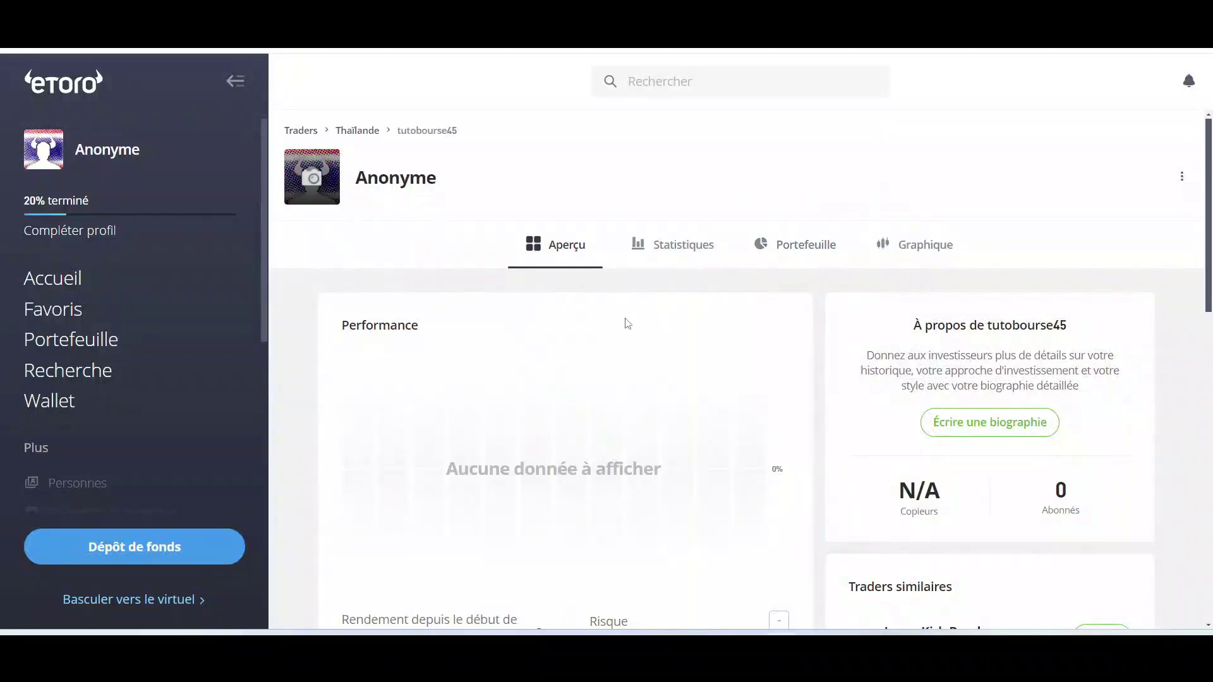
pyautogui.scroll(-10, 464, 446)
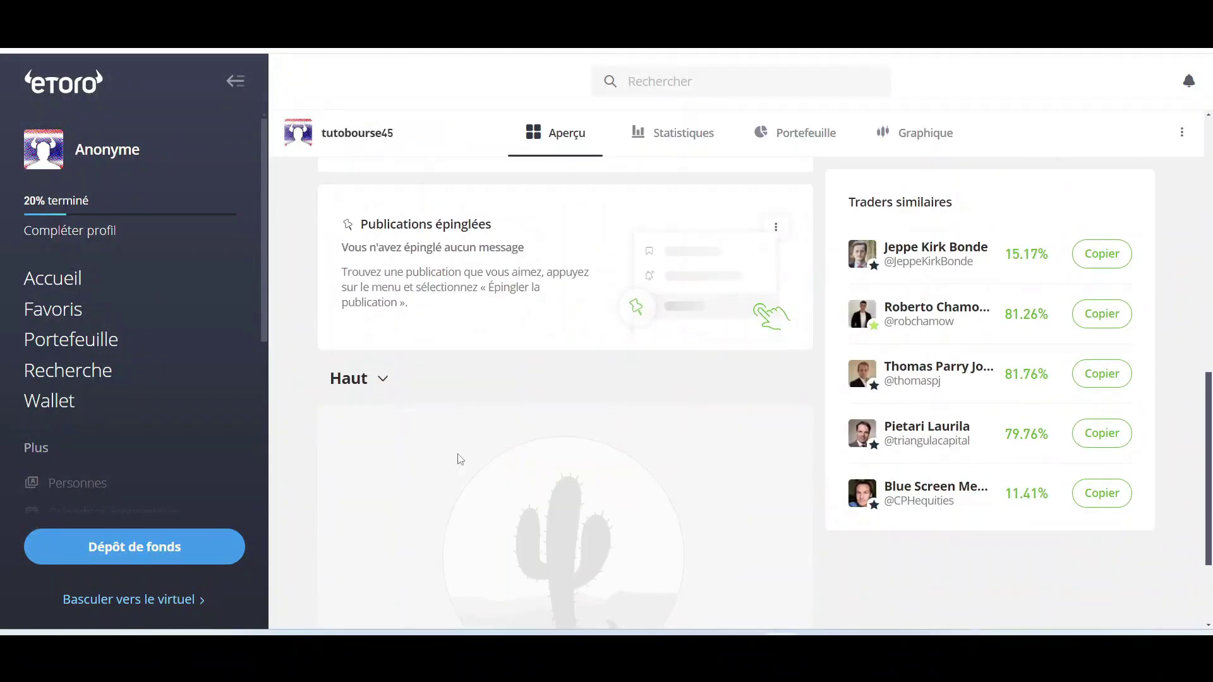
pyautogui.scroll(10, 458, 461)
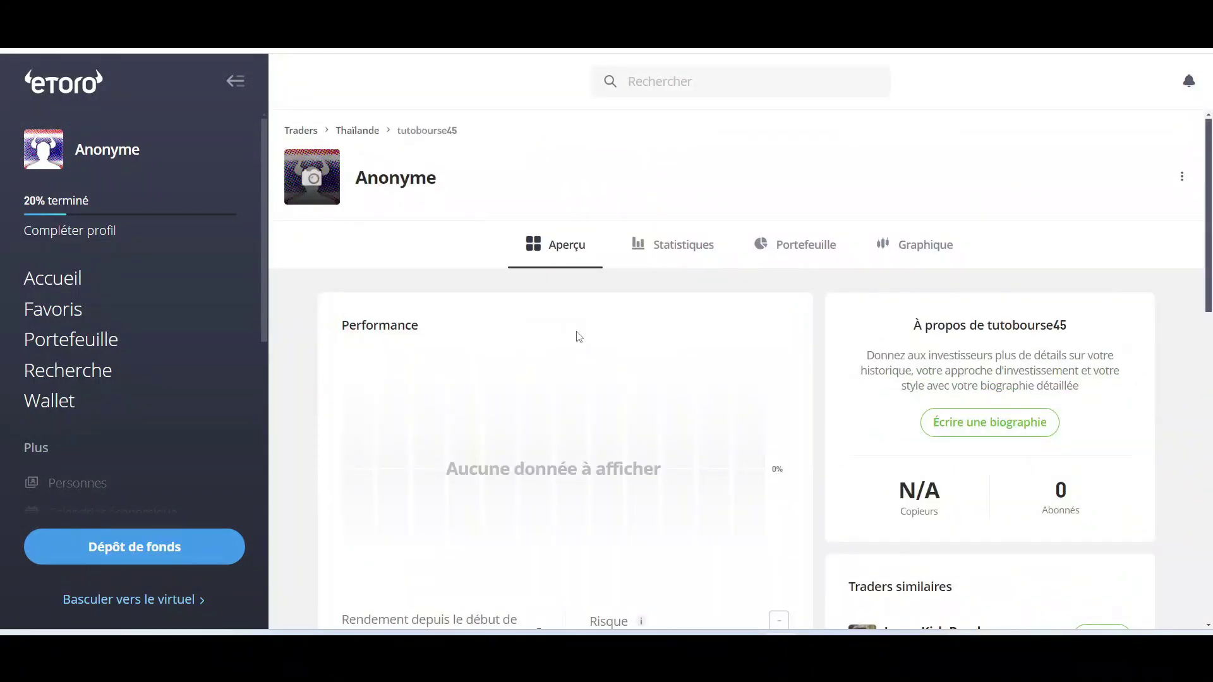
pyautogui.click(676, 246)
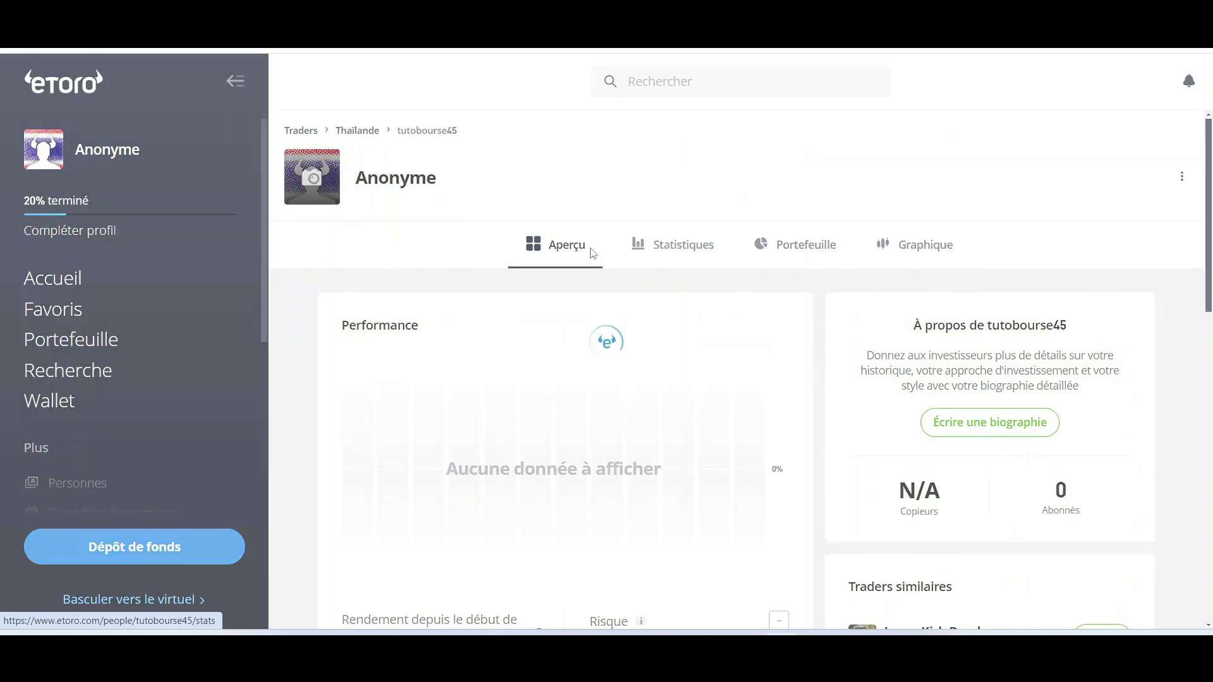
pyautogui.scroll(-1, 855, 403)
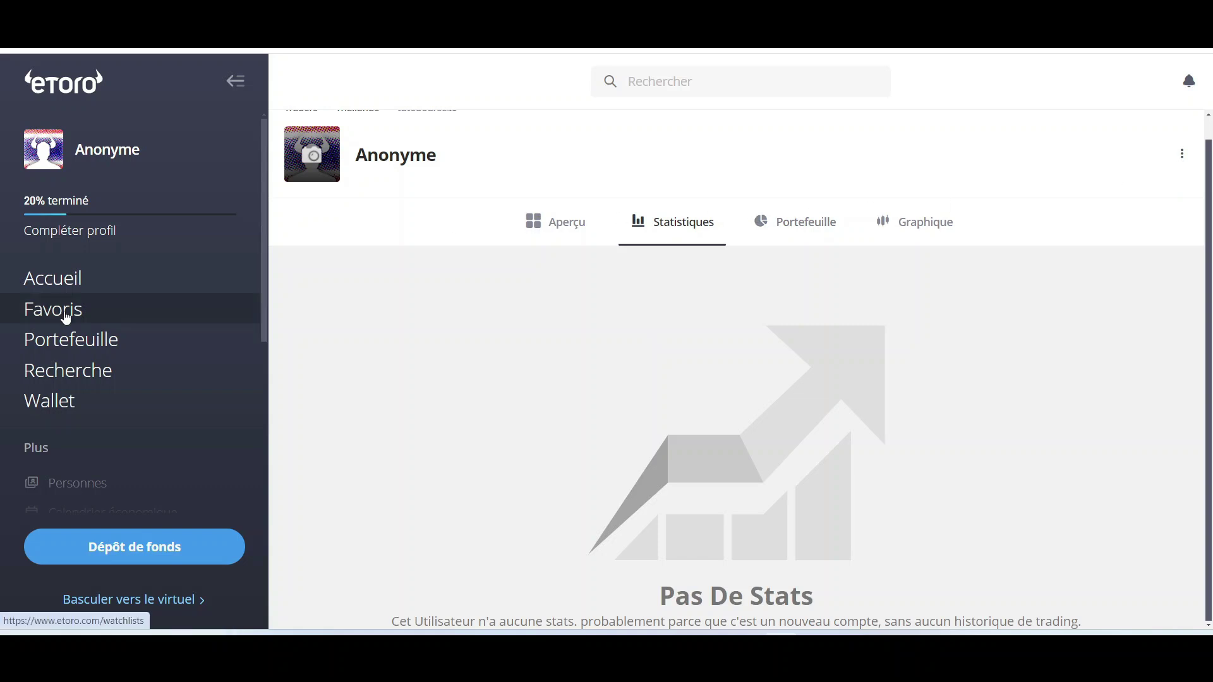
# Step: View the Mes favoris watchlist and the real-money portfolio page
pyautogui.click(79, 315)
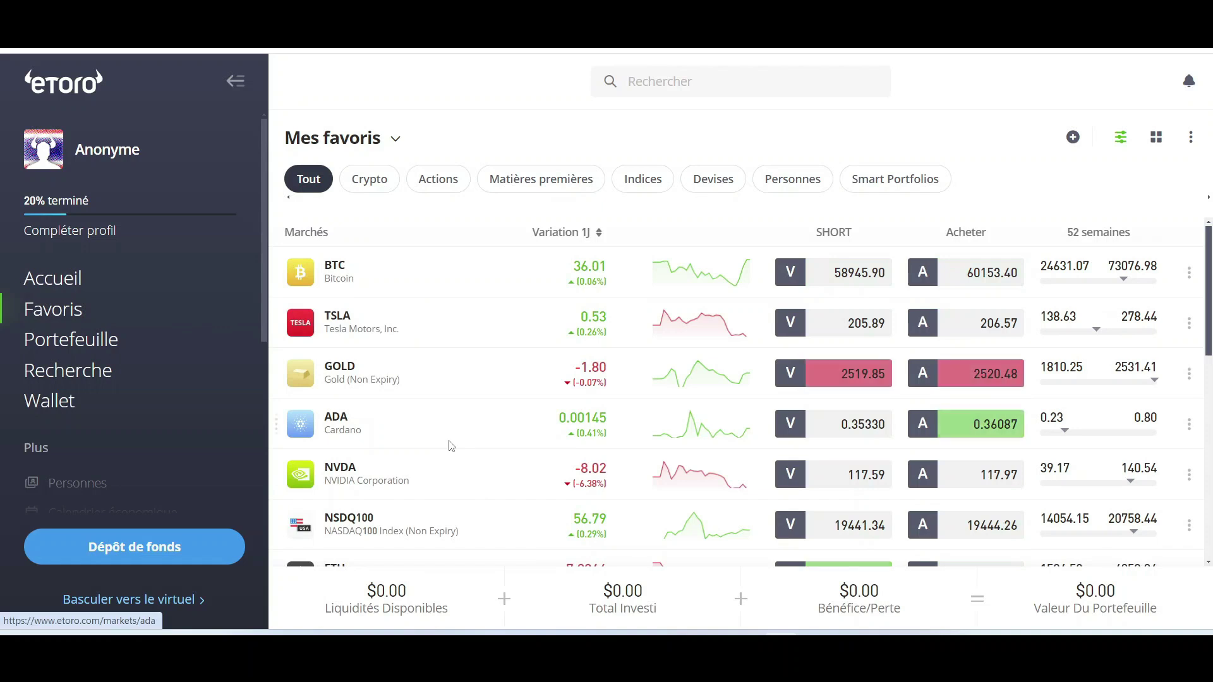
pyautogui.click(63, 352)
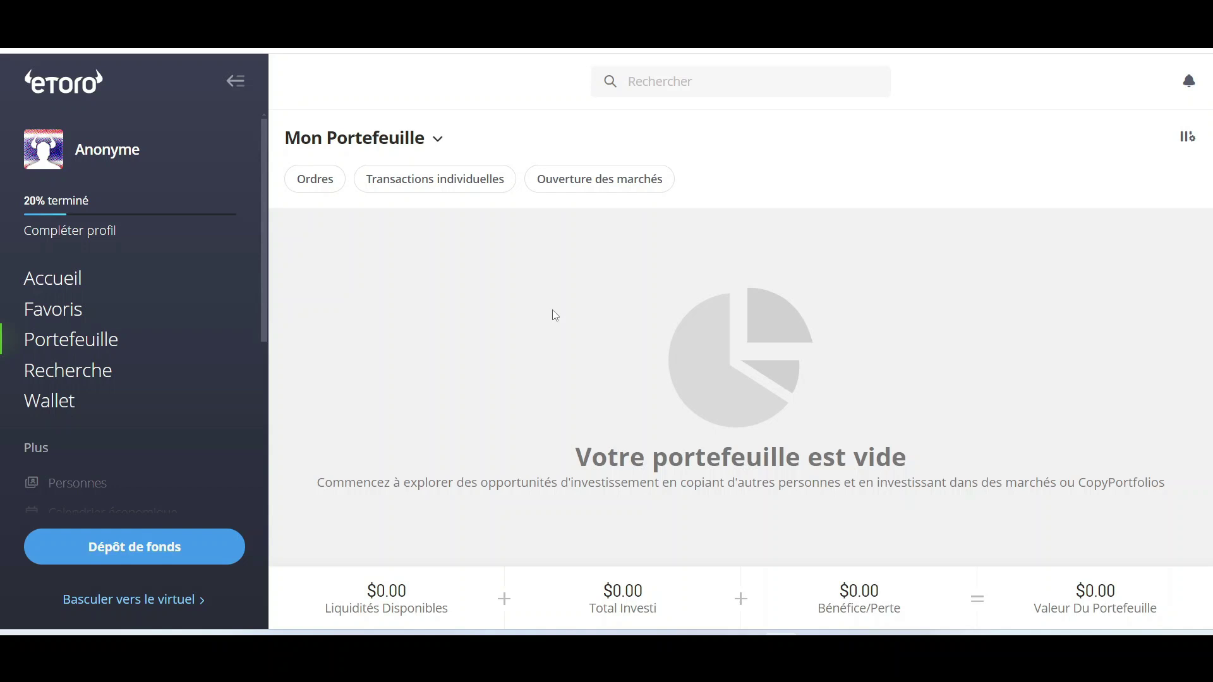
# Step: Look through the Recherche market overview, the Personnes CopyTrader page and the remaining account options
pyautogui.scroll(-2, 97, 292)
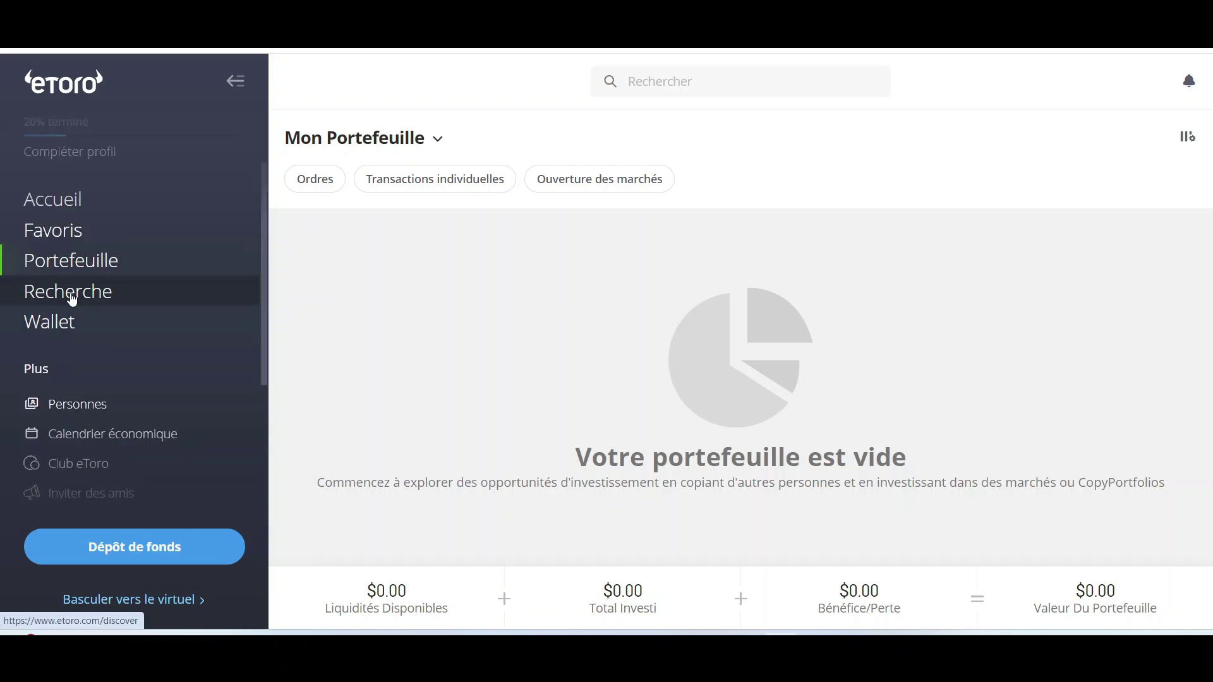
pyautogui.click(98, 292)
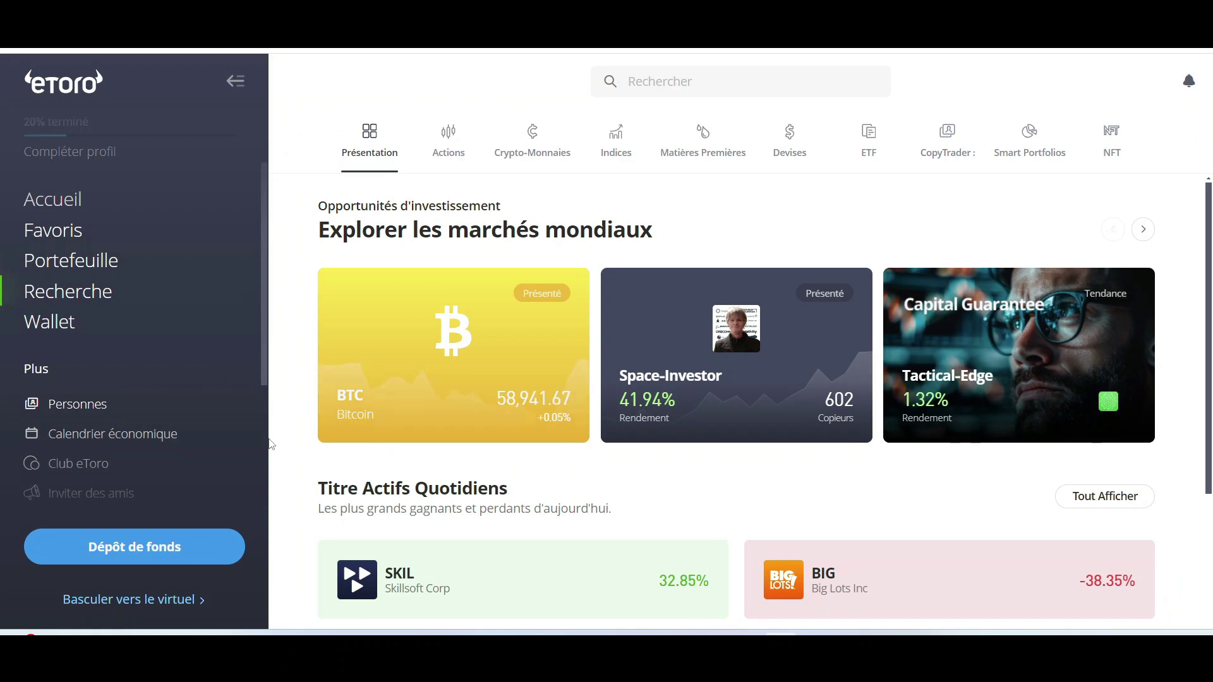
pyautogui.scroll(-2, 114, 360)
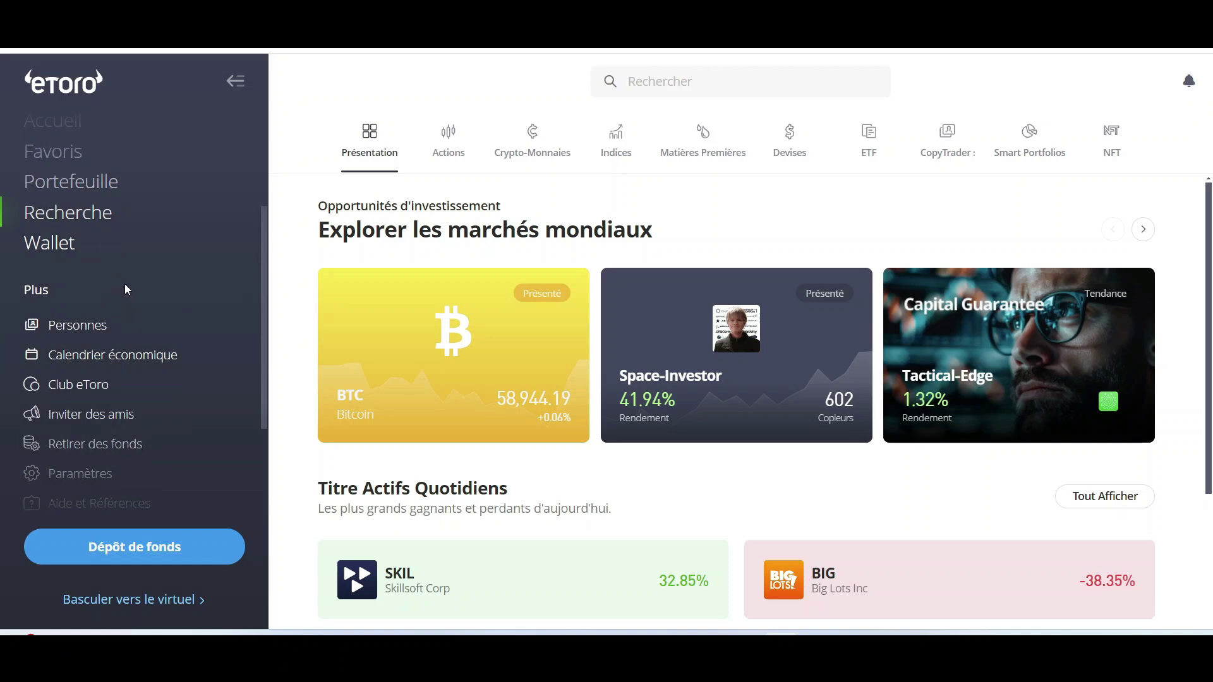
pyautogui.click(53, 332)
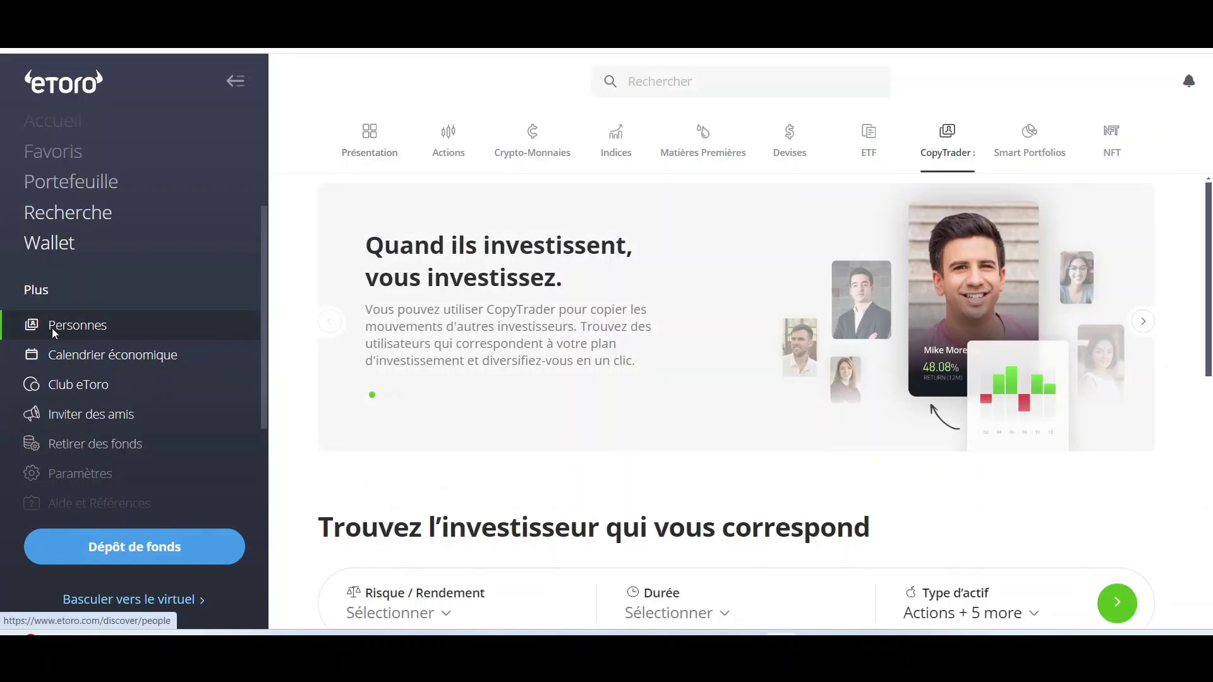
pyautogui.scroll(-3, 130, 328)
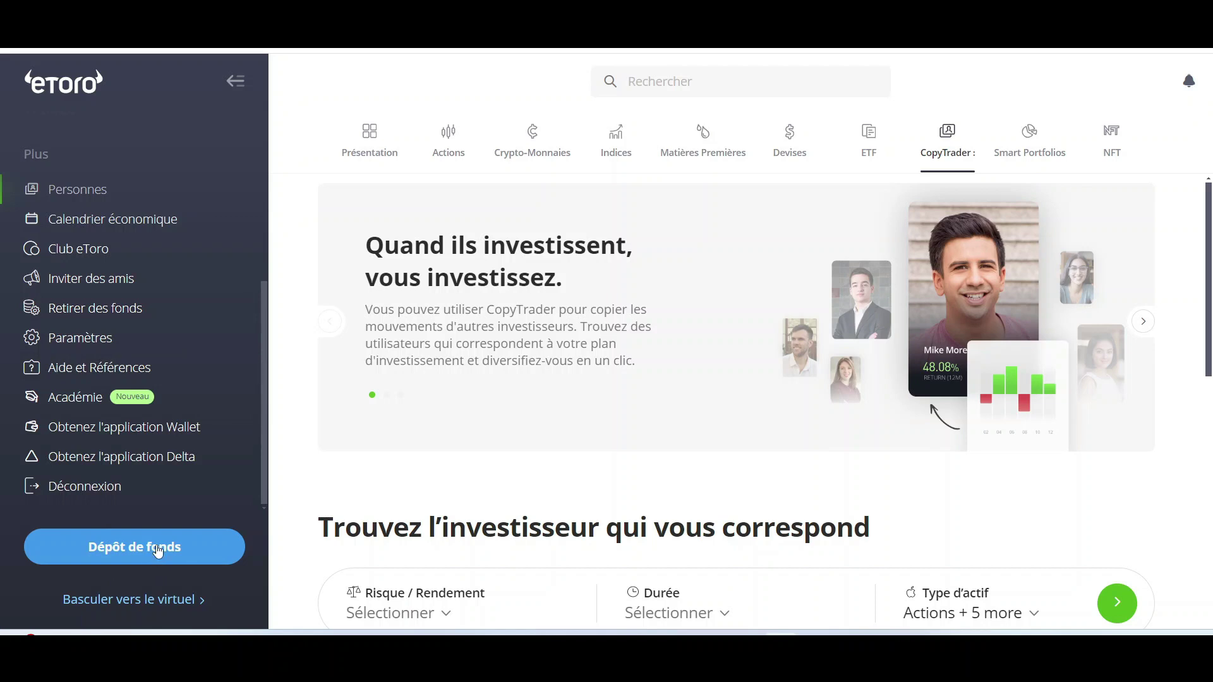
pyautogui.scroll(5, 203, 501)
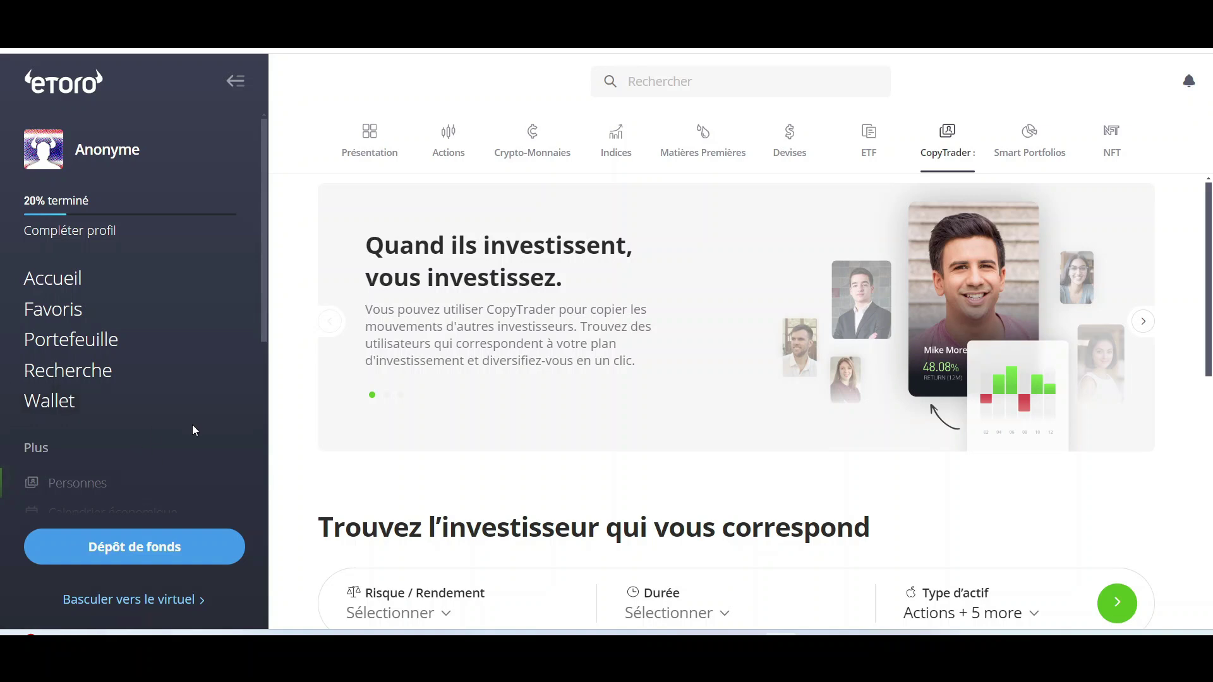
# Step: Open the portfolio and switch the account to the virtual portfolio
pyautogui.click(100, 340)
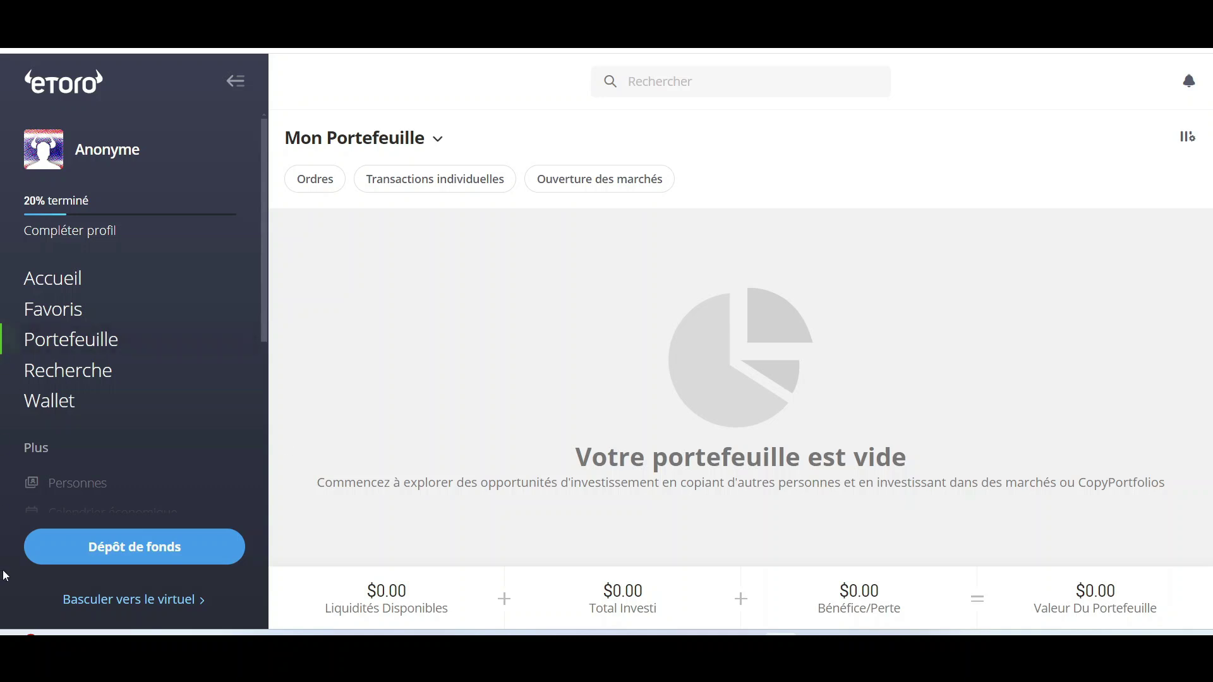
pyautogui.click(134, 606)
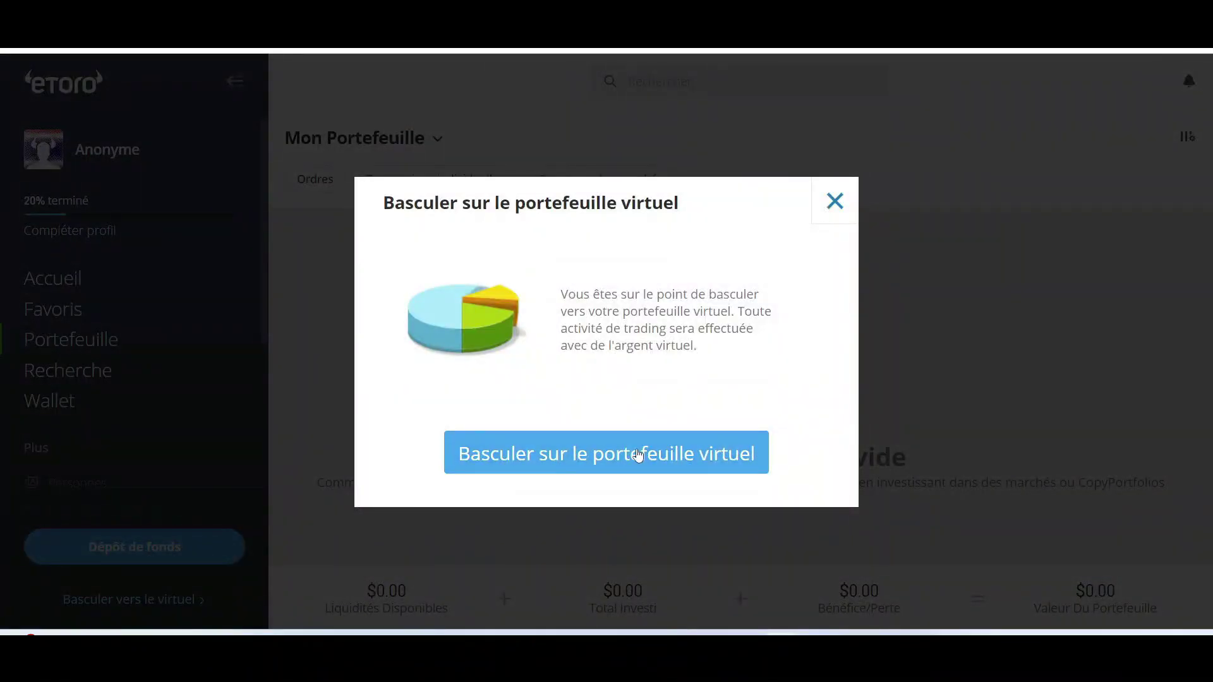
pyautogui.click(638, 453)
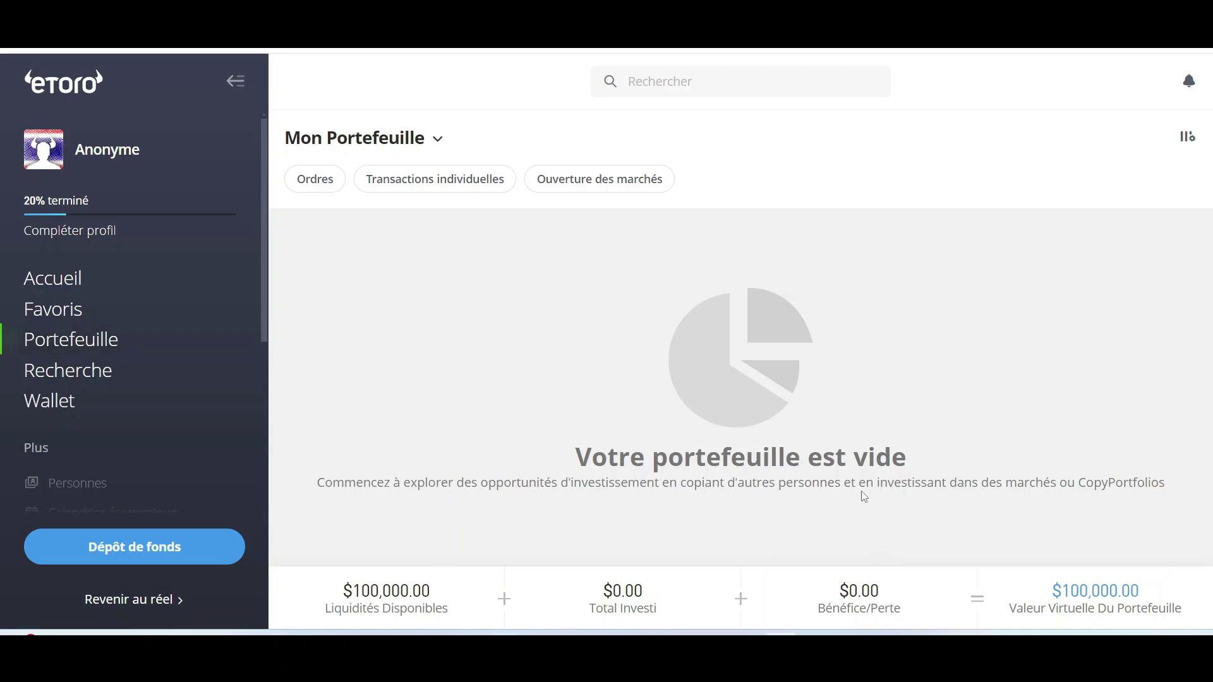
# Step: Examine the investment opportunities and daily movers on the Recherche page in virtual mode
pyautogui.scroll(-2, 192, 319)
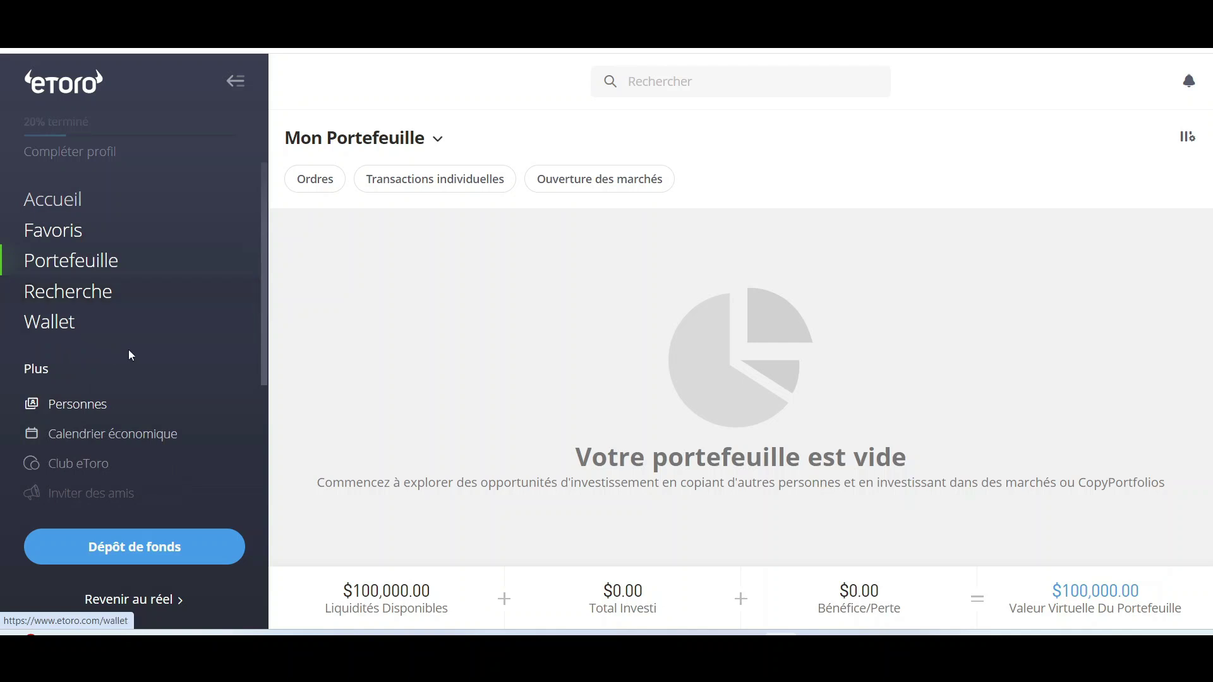
pyautogui.click(73, 299)
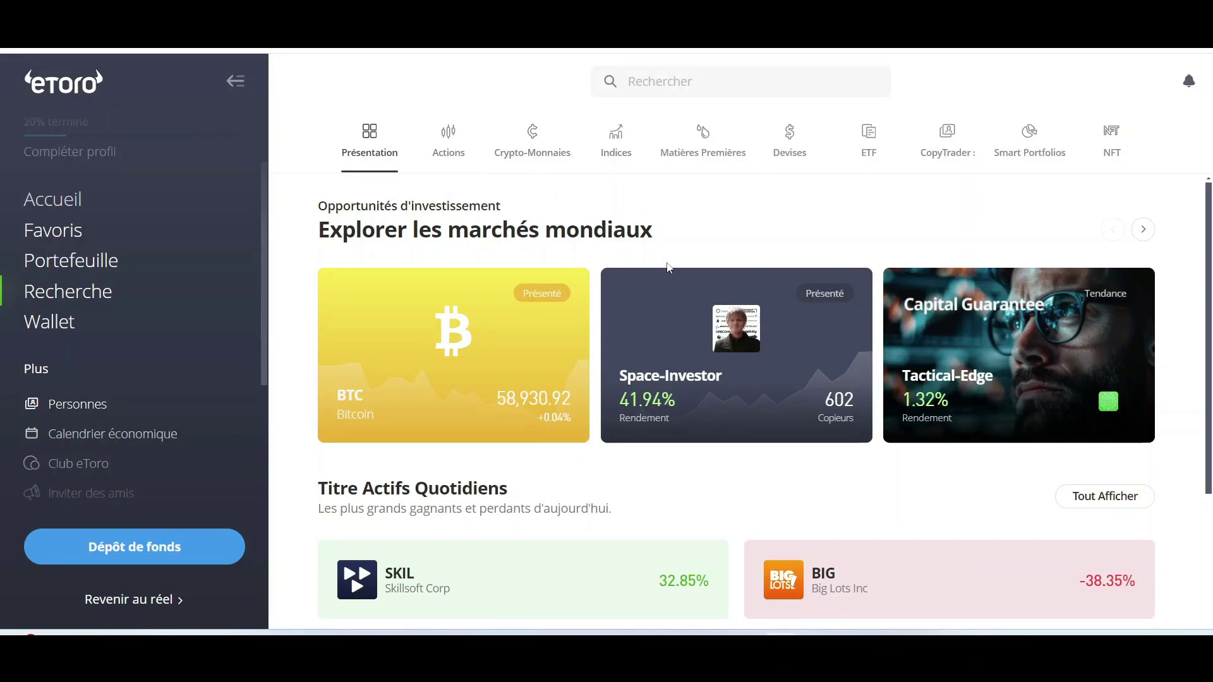
pyautogui.scroll(-5, 401, 403)
pyautogui.scroll(5, 495, 465)
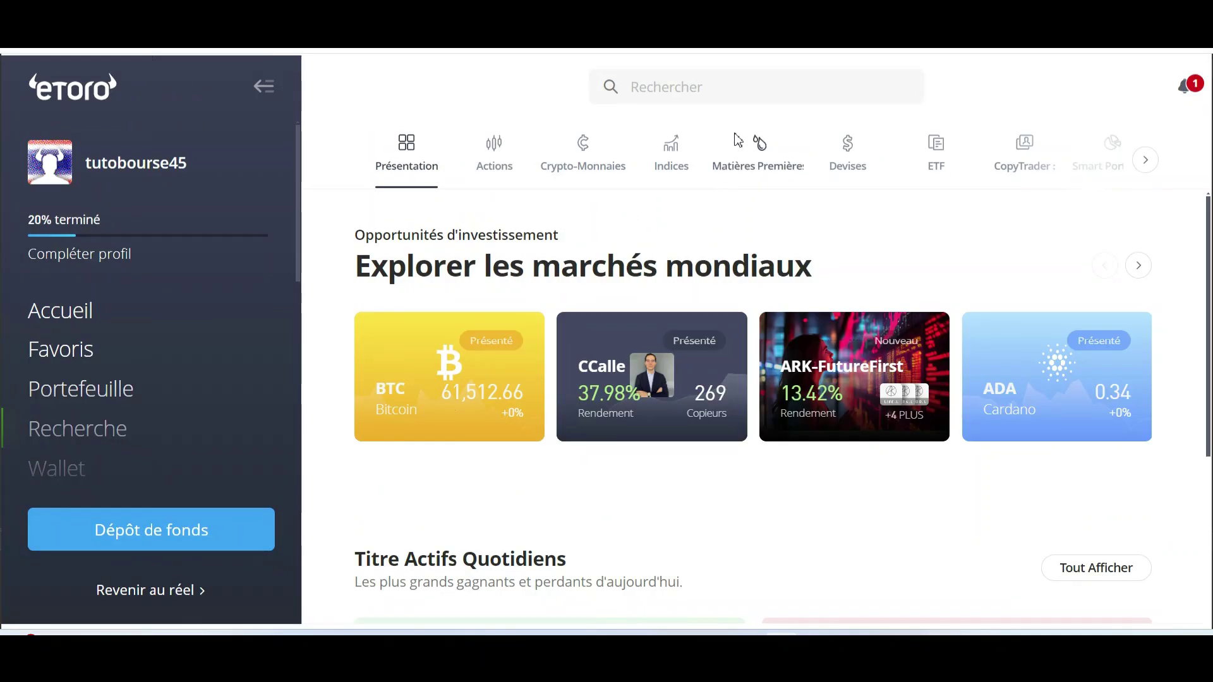
# Step: Search for NATL and review the NCR Atleos Corp overview page, including its key statistics and price alert options
pyautogui.click(721, 95)
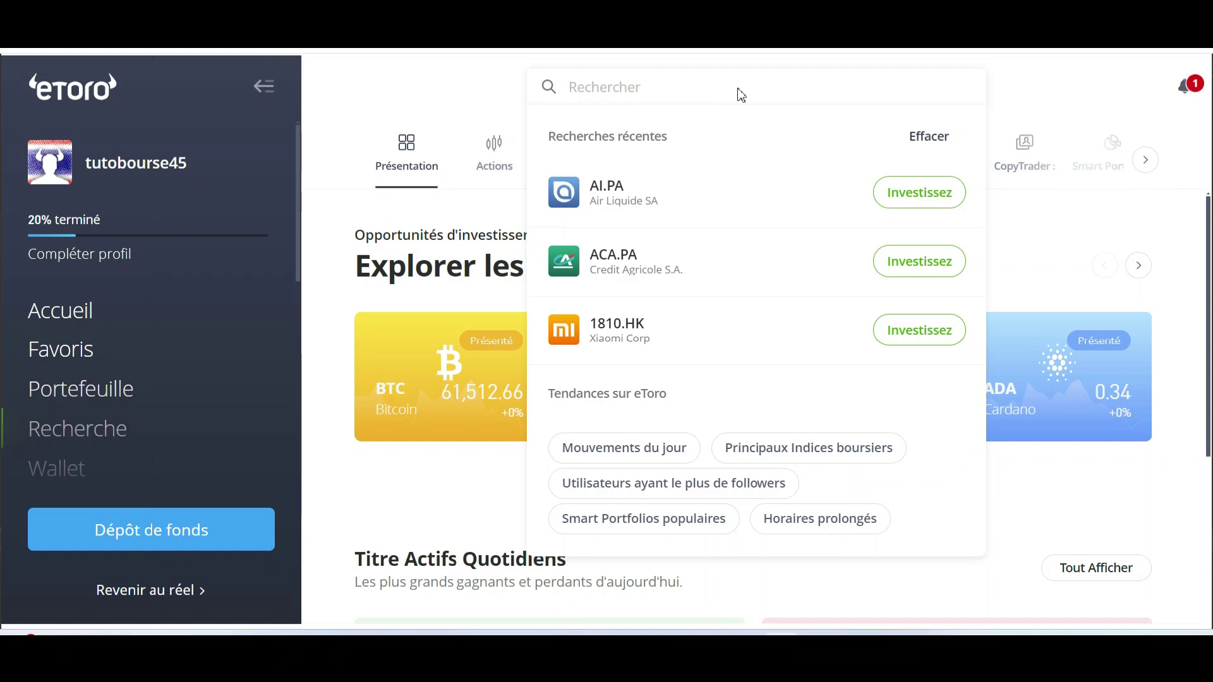
pyautogui.write('NATL')
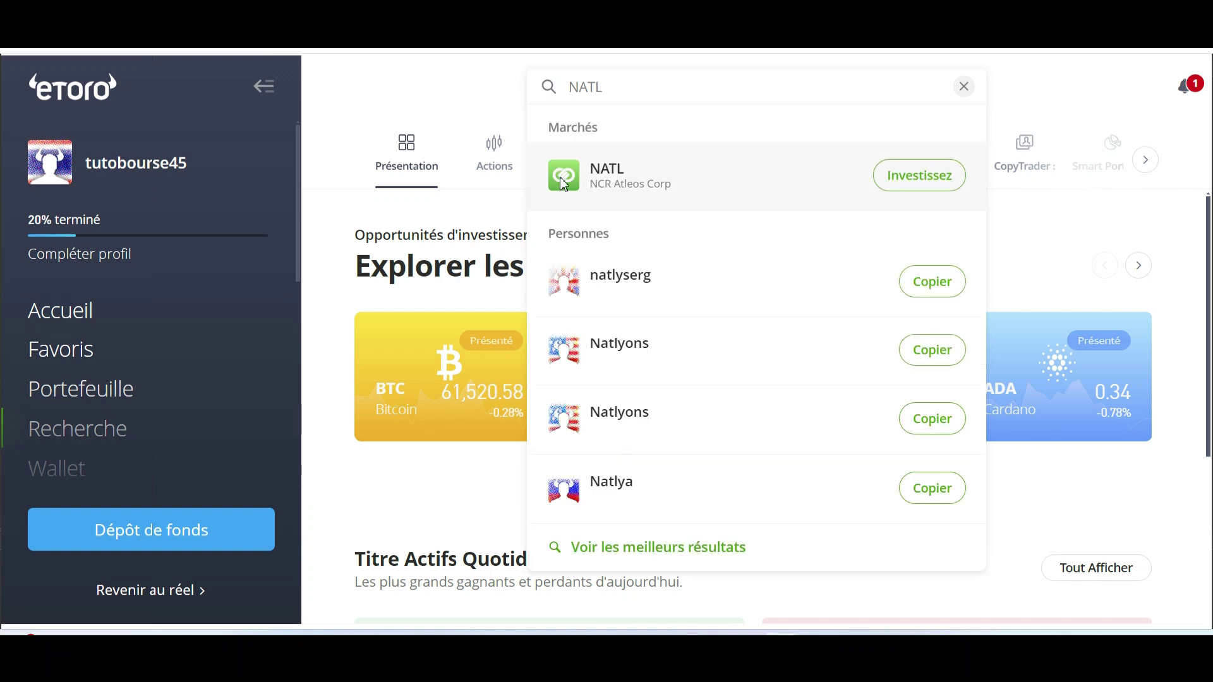
pyautogui.click(565, 185)
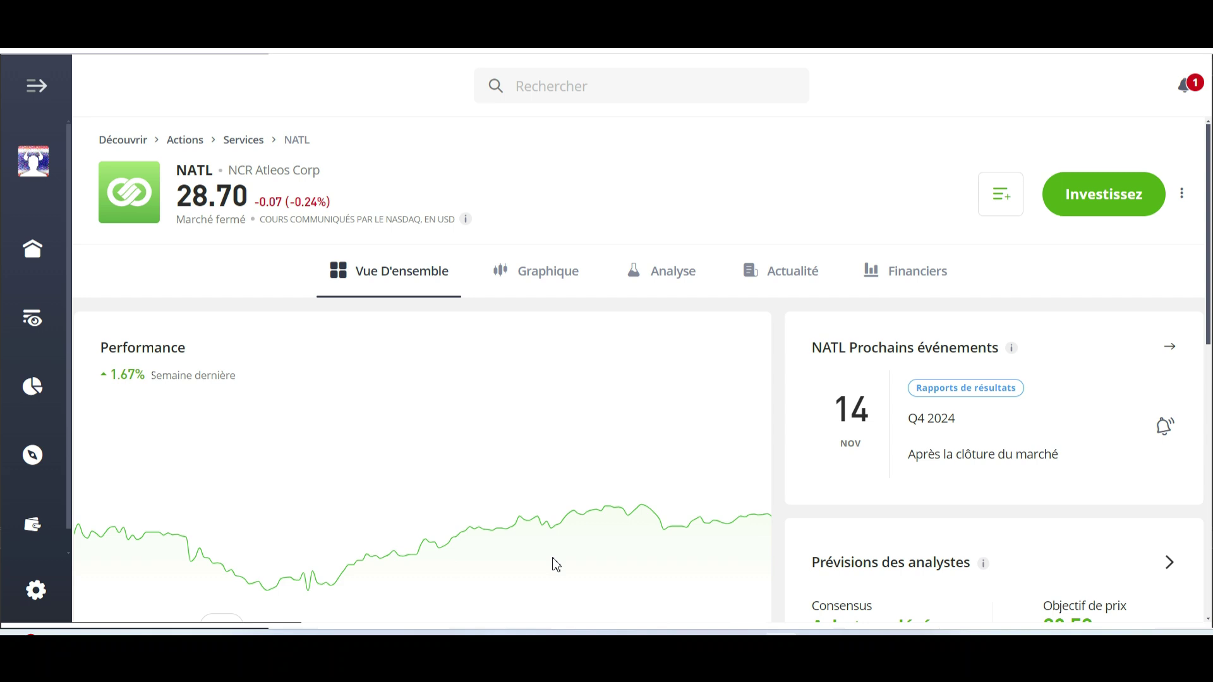
pyautogui.scroll(-5, 556, 564)
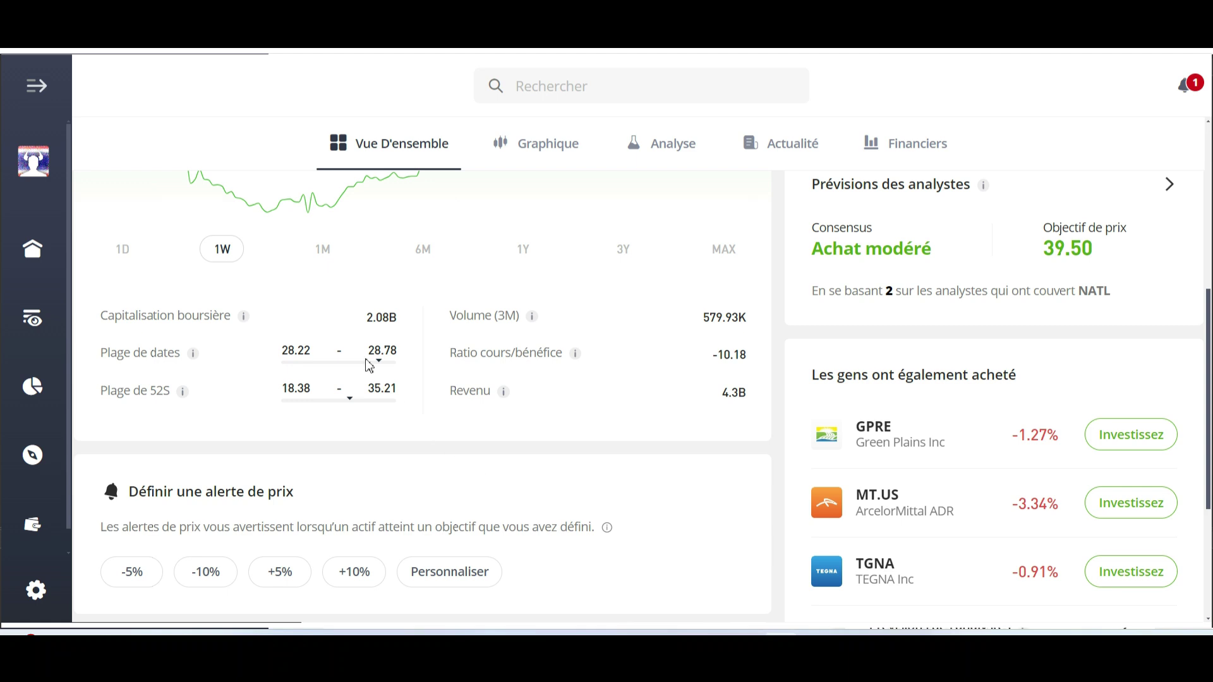
pyautogui.scroll(-4, 369, 366)
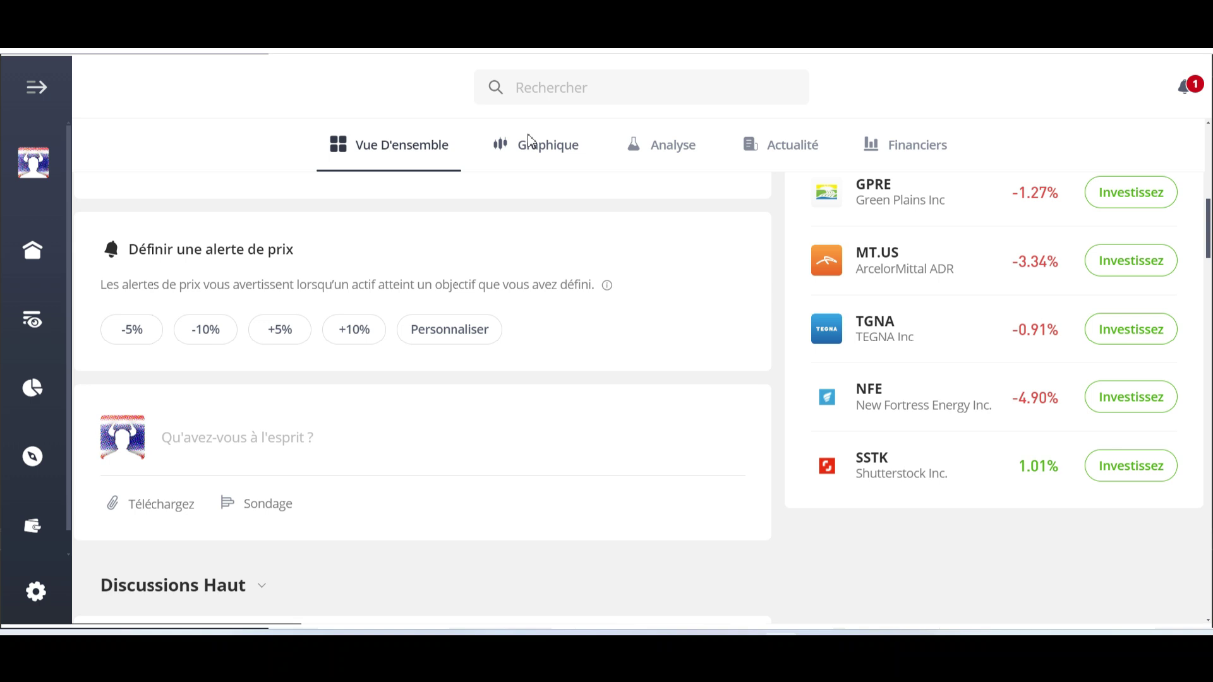
pyautogui.scroll(10, 528, 139)
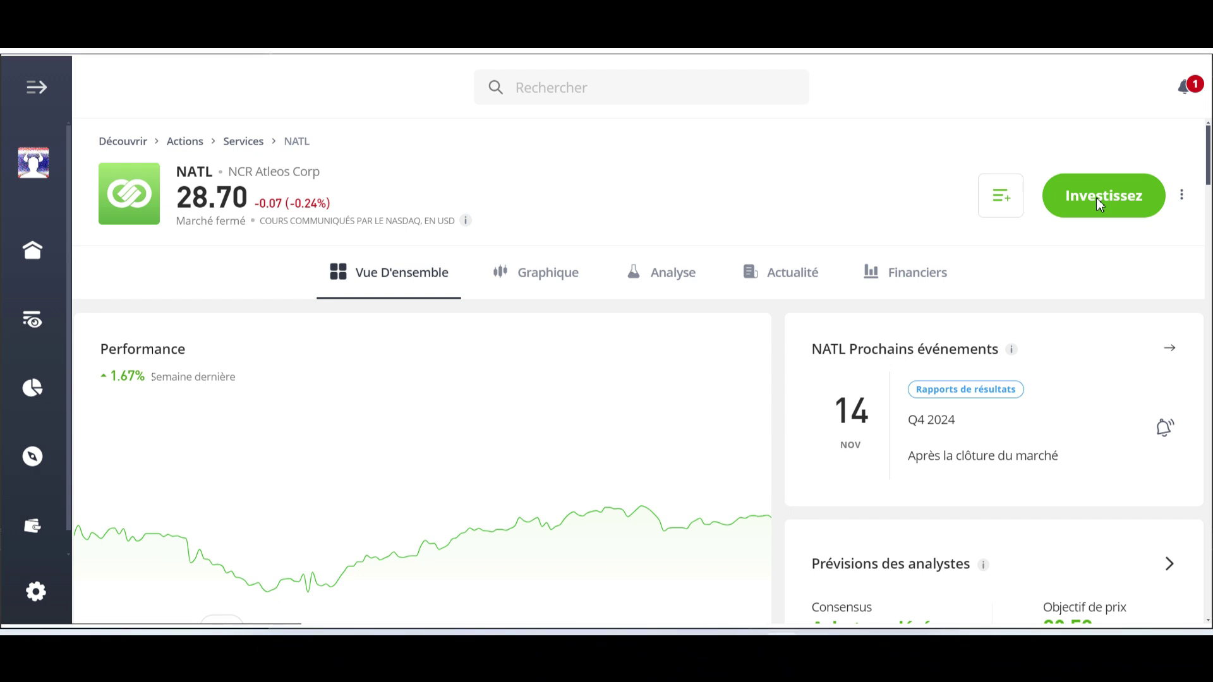
# Step: Place a market buy order for $10 of NATL in the virtual portfolio
pyautogui.click(1096, 199)
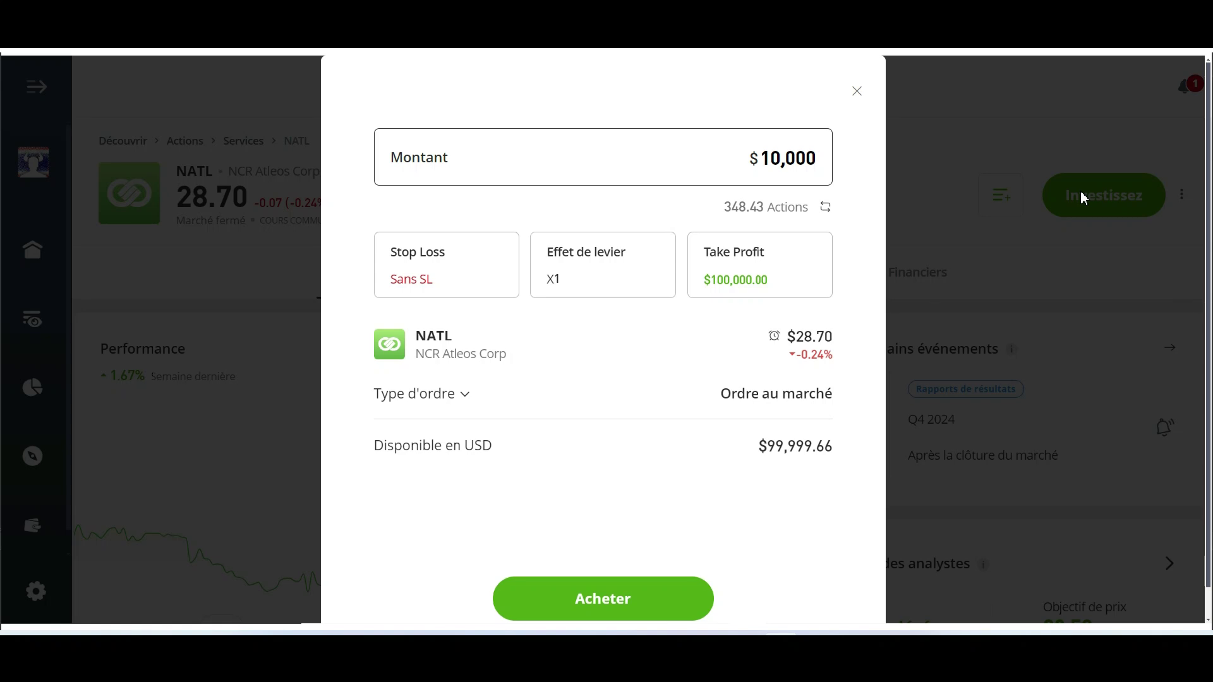
pyautogui.click(792, 159)
pyautogui.hotkey('ctrl', 'a')
pyautogui.press('BackSpace')
pyautogui.write('10')
pyautogui.click(580, 600)
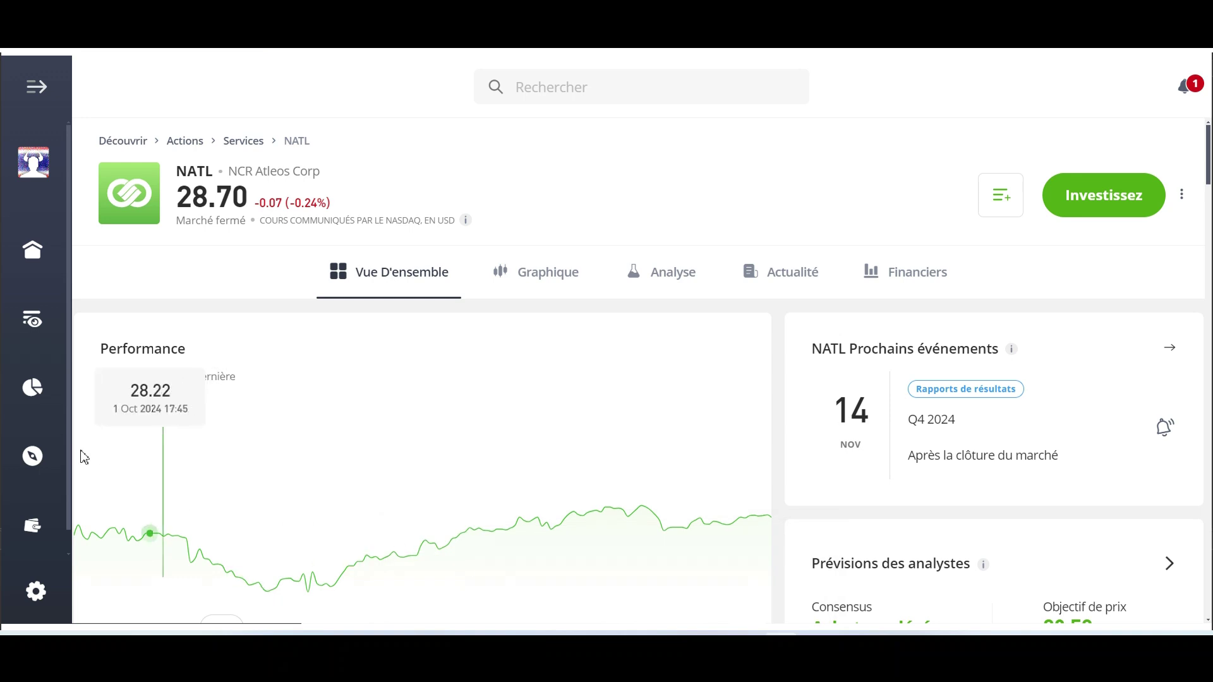
# Step: Open the pending NATL buy order from the portfolio and cancel it
pyautogui.click(41, 393)
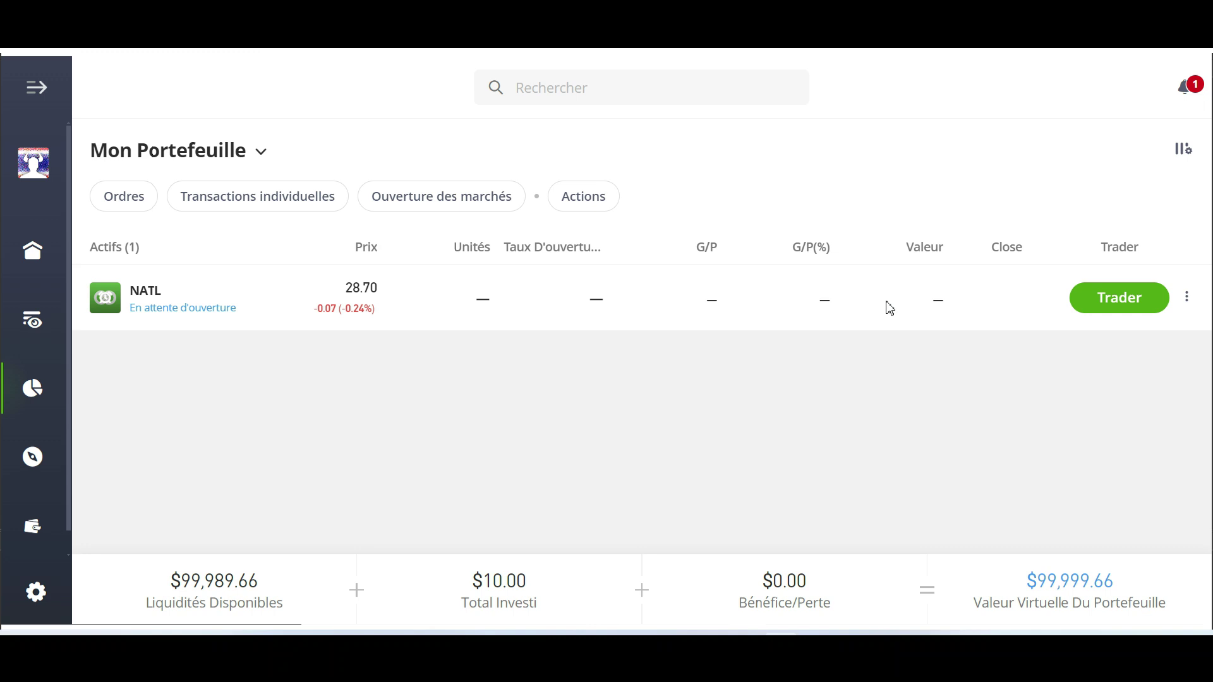
pyautogui.click(190, 296)
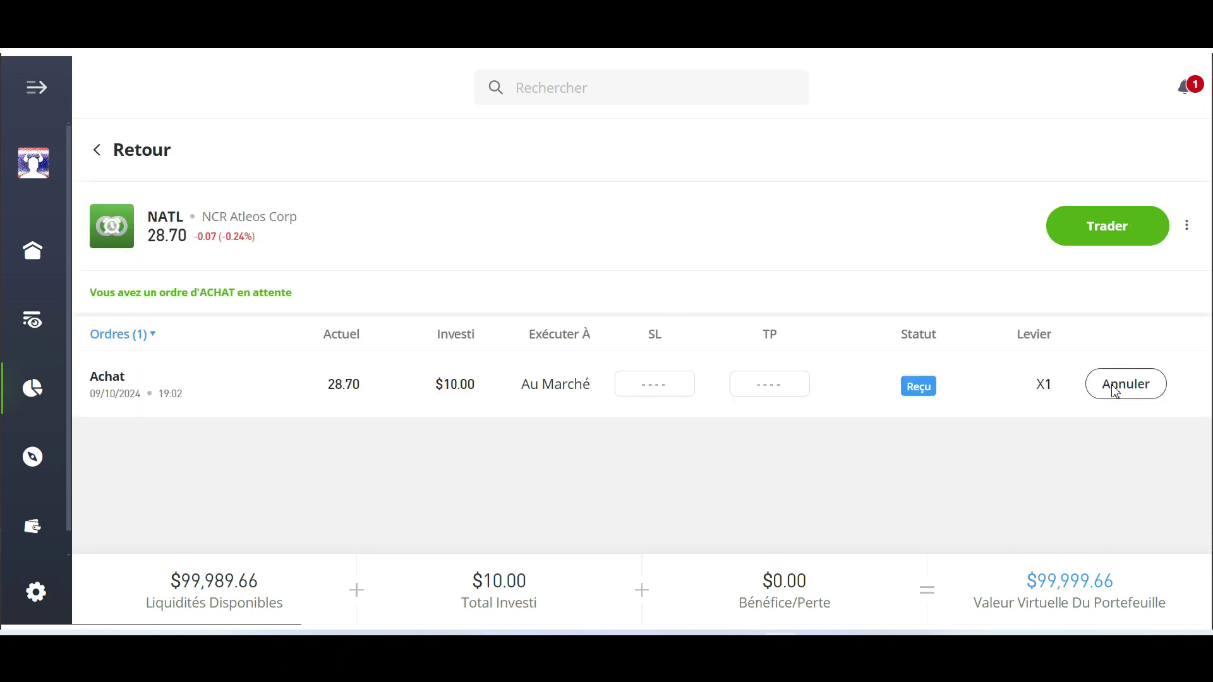
pyautogui.click(1133, 390)
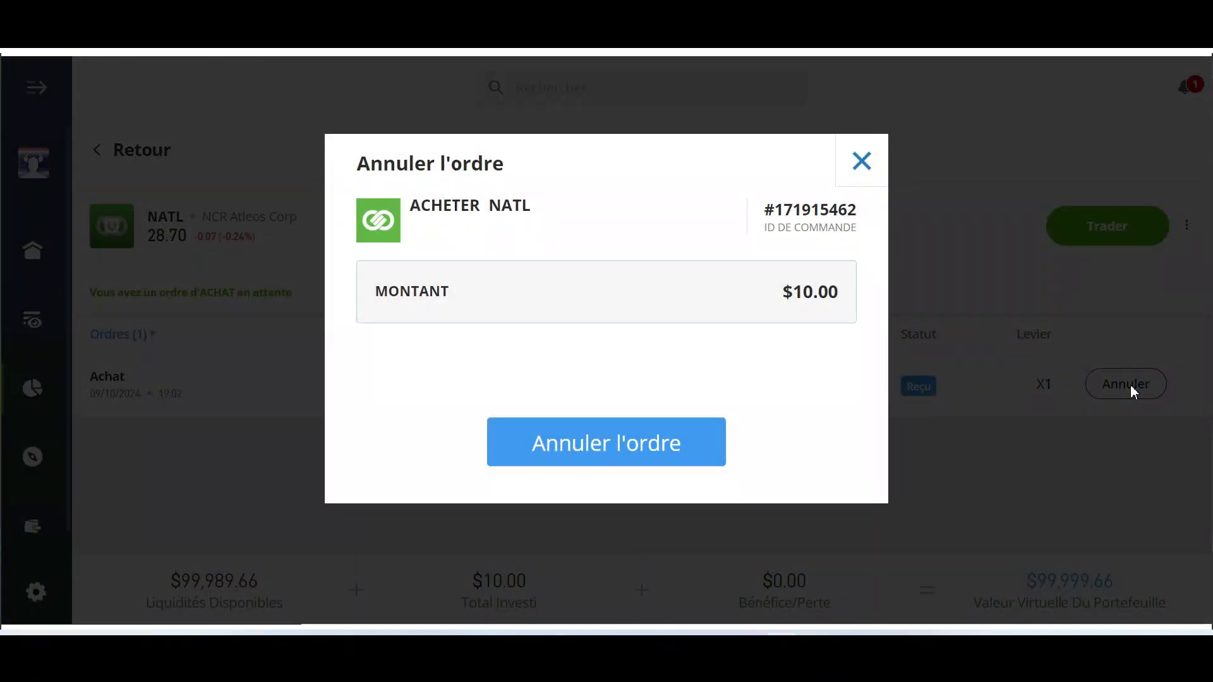
pyautogui.click(606, 443)
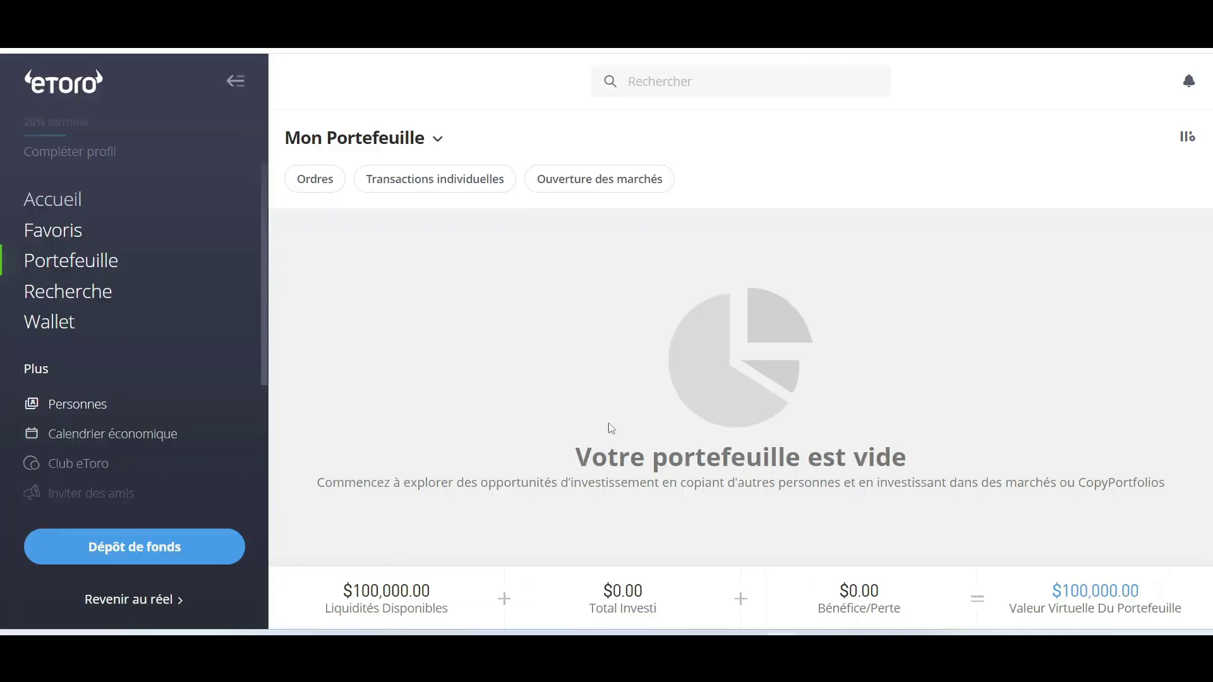
# Step: Open the Recherche page and look through the additional account options listed under Plus
pyautogui.click(181, 296)
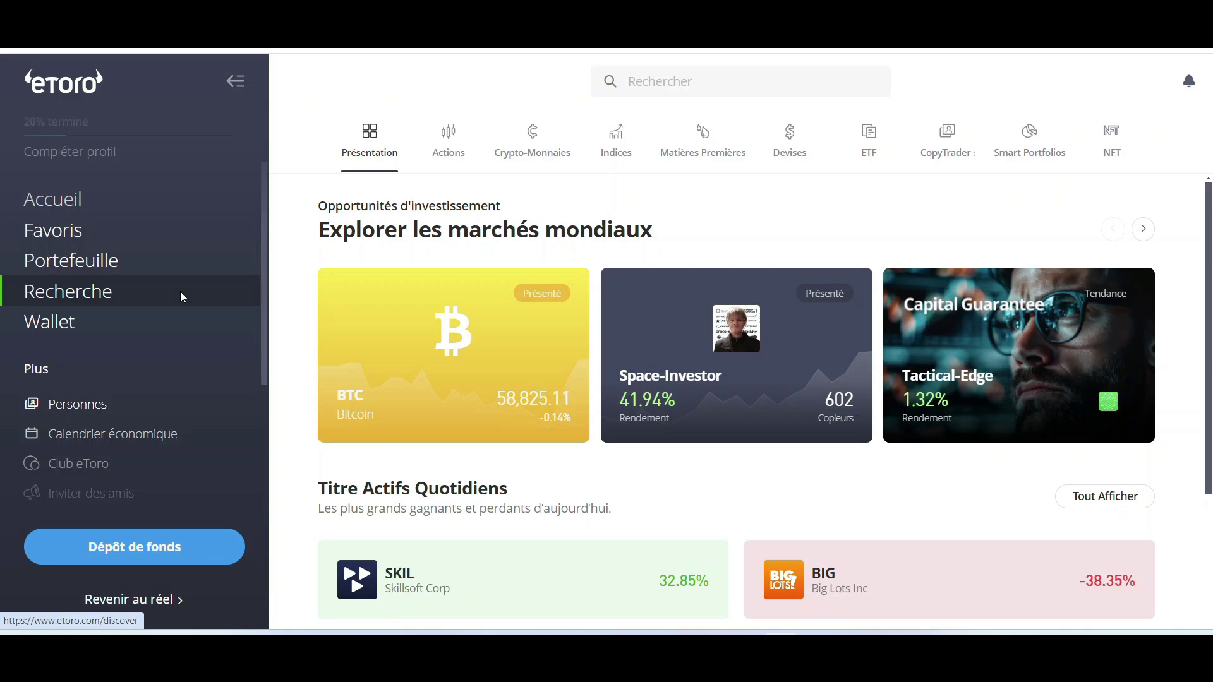
pyautogui.scroll(-2, 180, 291)
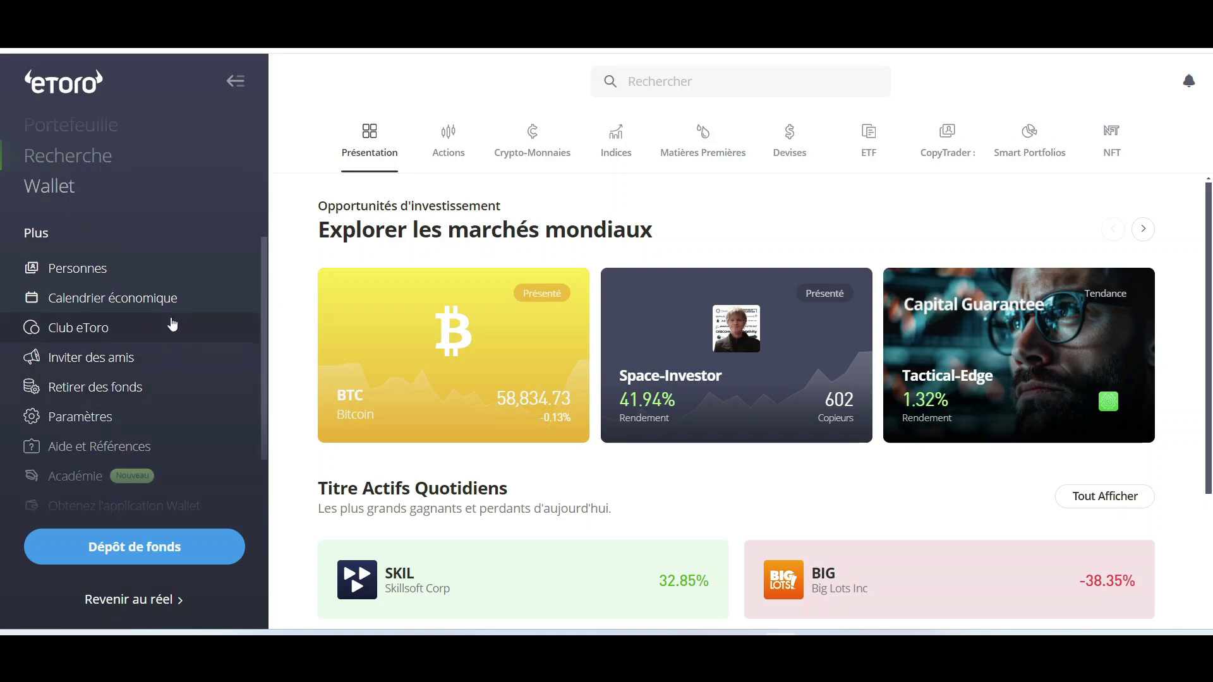
pyautogui.scroll(2, 145, 354)
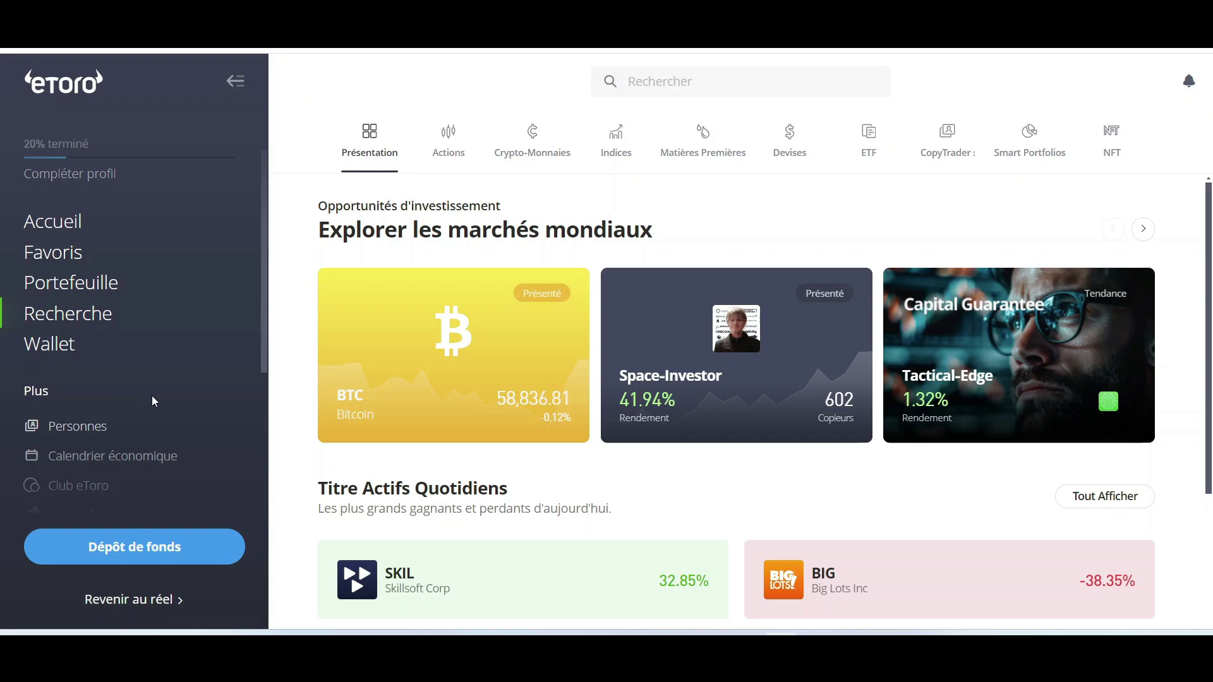
pyautogui.scroll(-3, 152, 395)
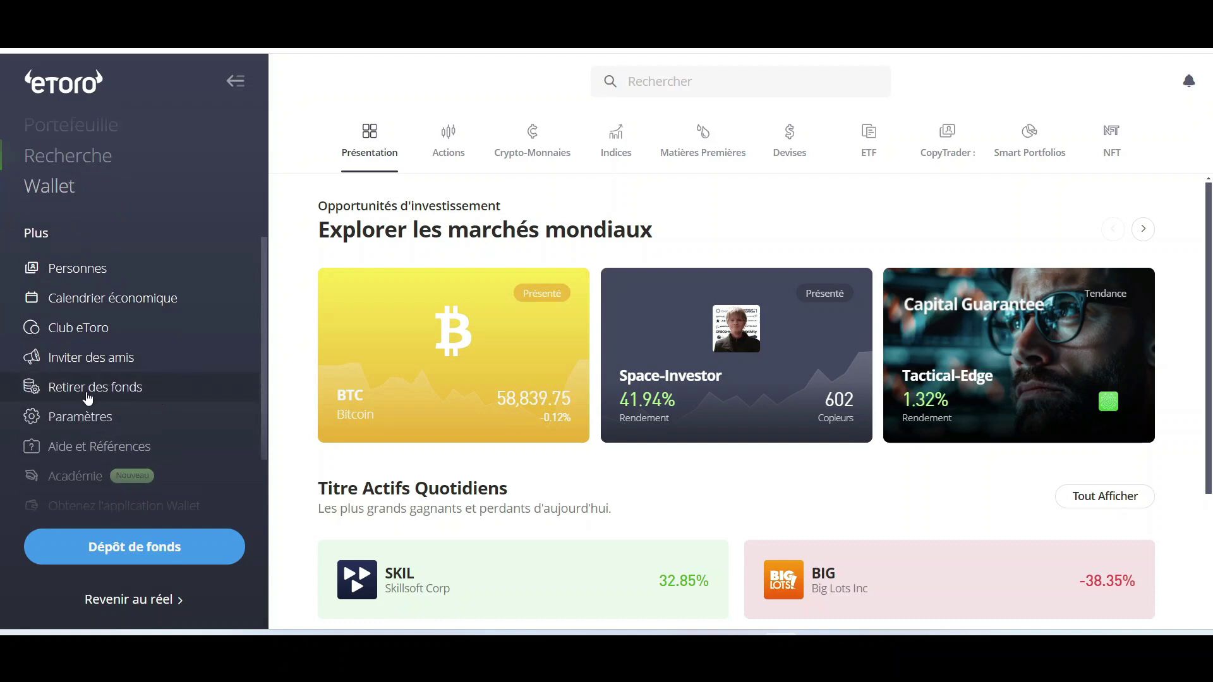